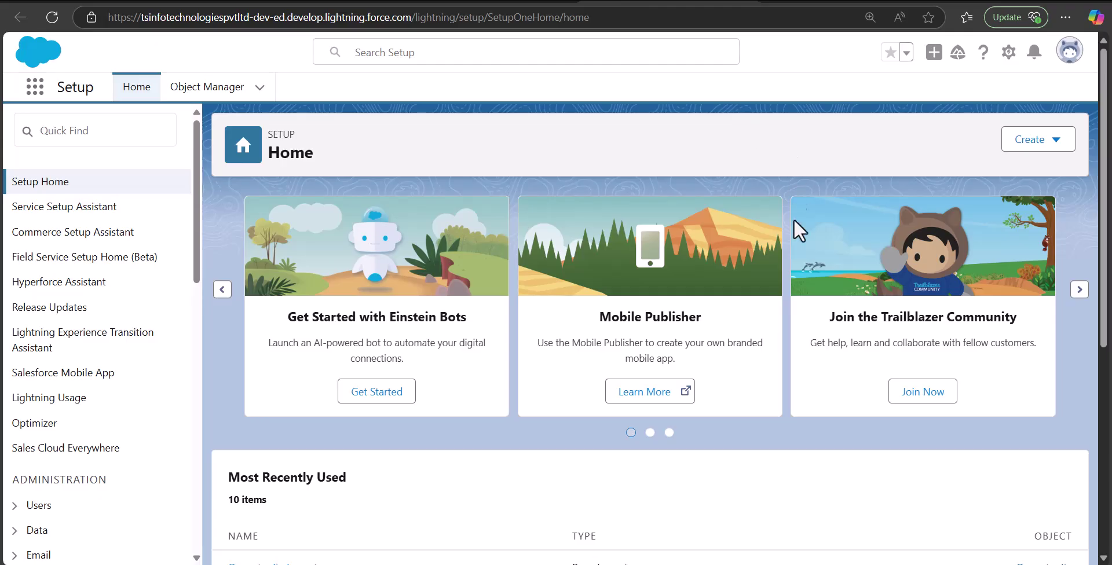
Find Opportunities through the App Launcher and open the Electric generator Advanced Package Sale record
click(33, 93)
text(oppo)
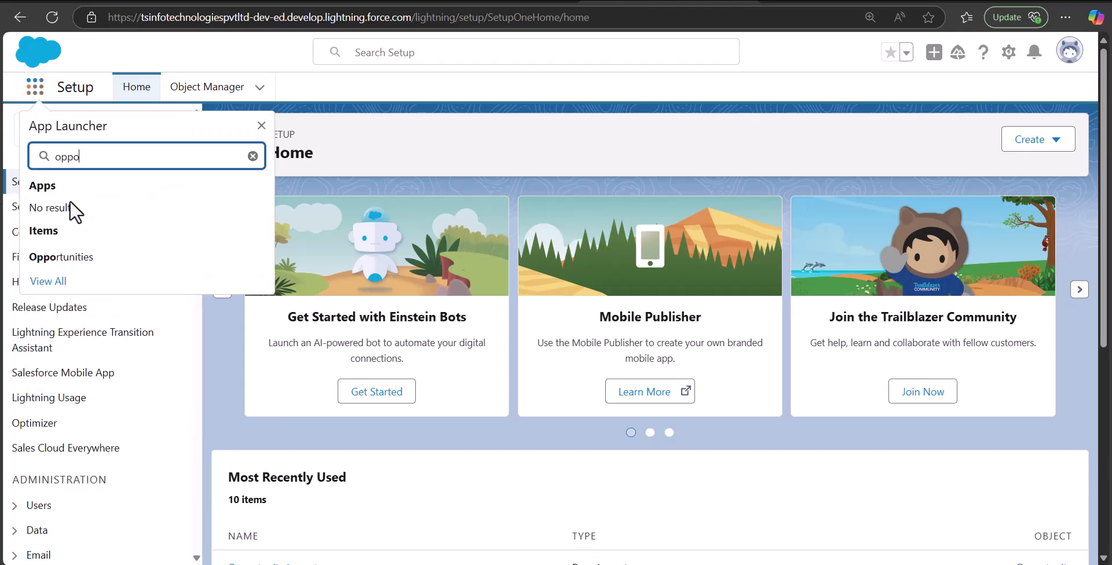
click(129, 258)
scroll(260, 267, down, 2)
scroll(260, 267, down, 2)
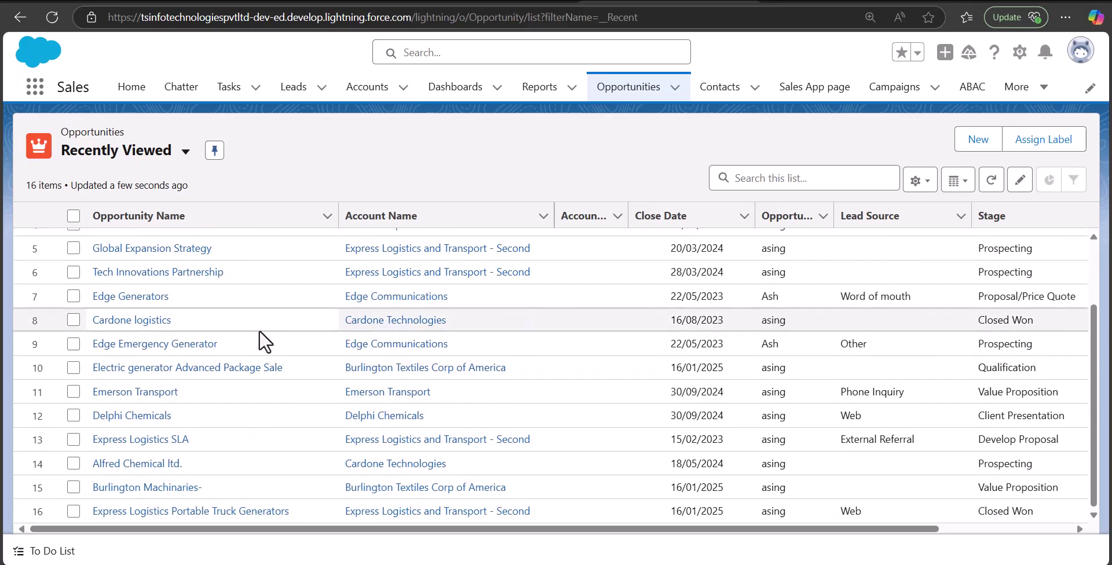
click(206, 369)
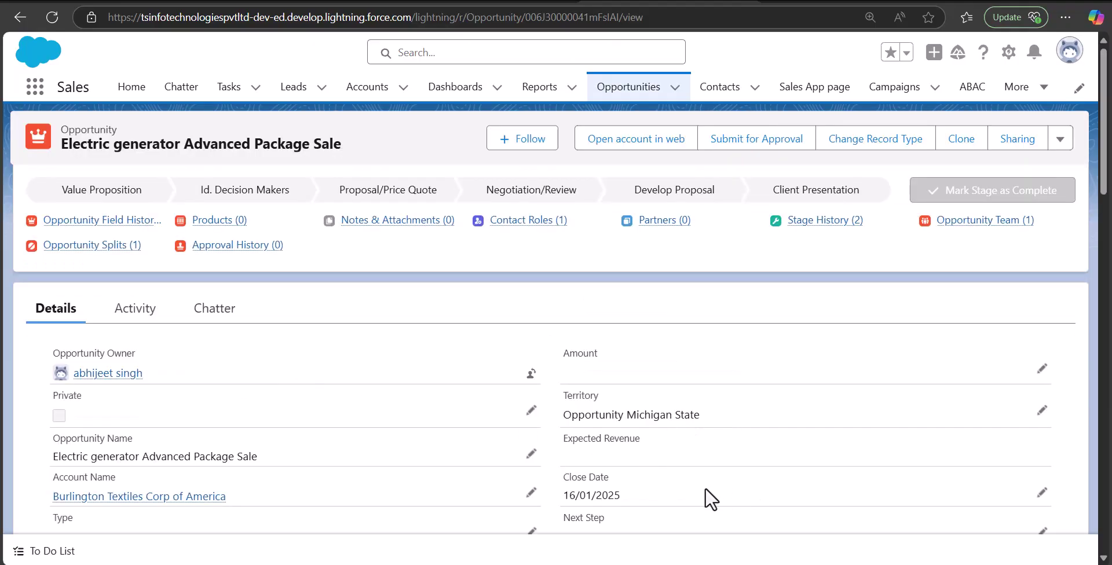
Open the opportunity's record page for editing and select the Record Detail component under Details
click(1008, 52)
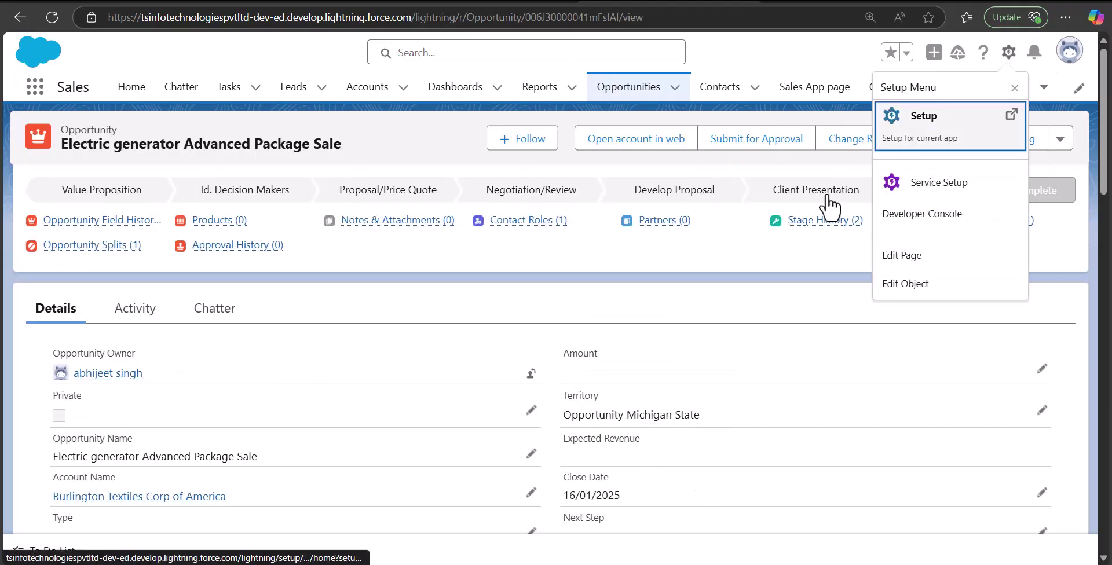
click(927, 258)
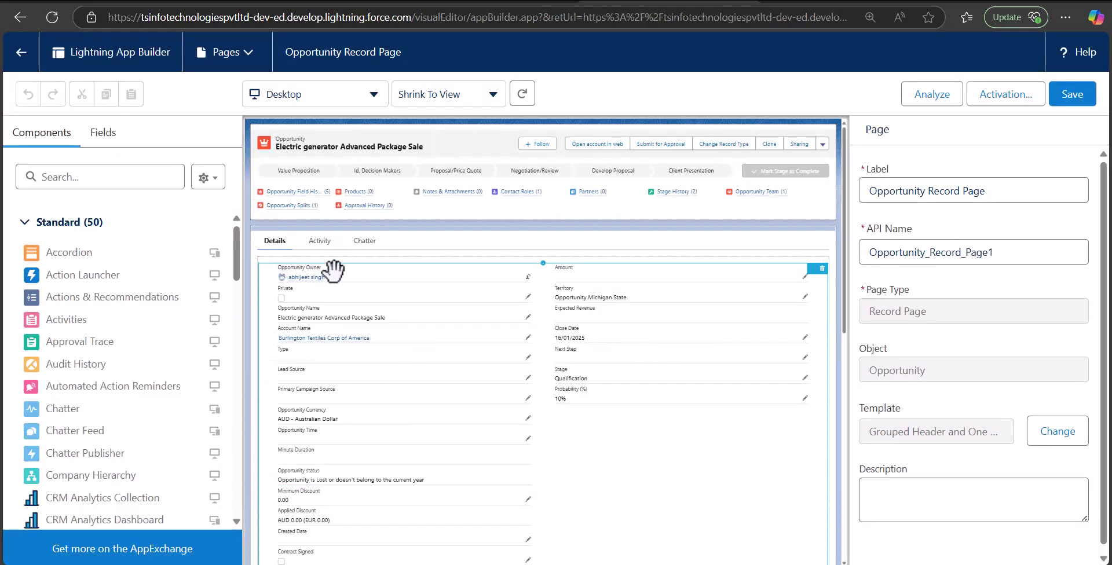
click(282, 255)
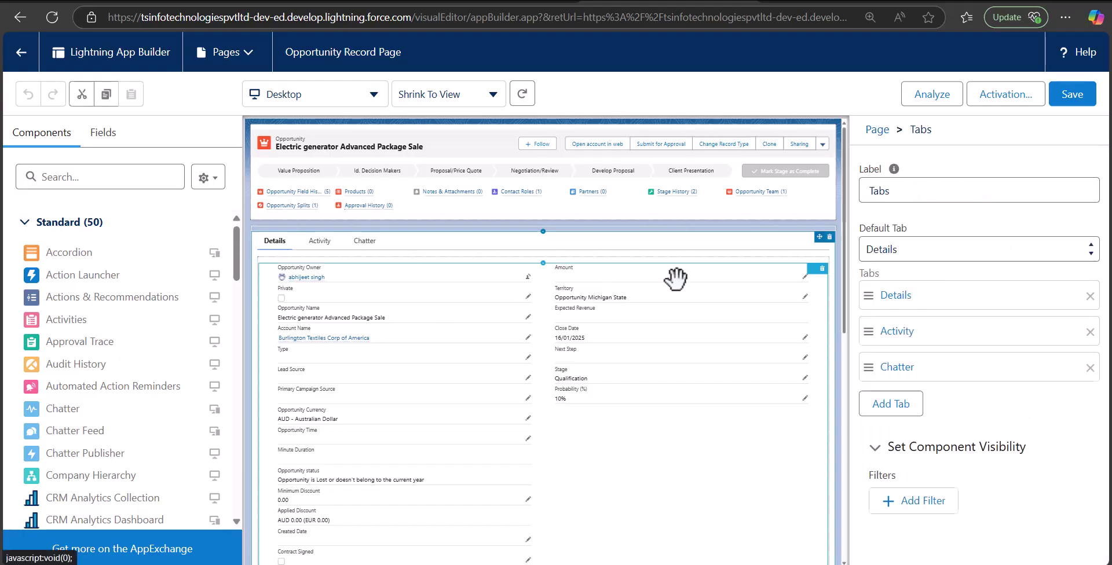
click(536, 273)
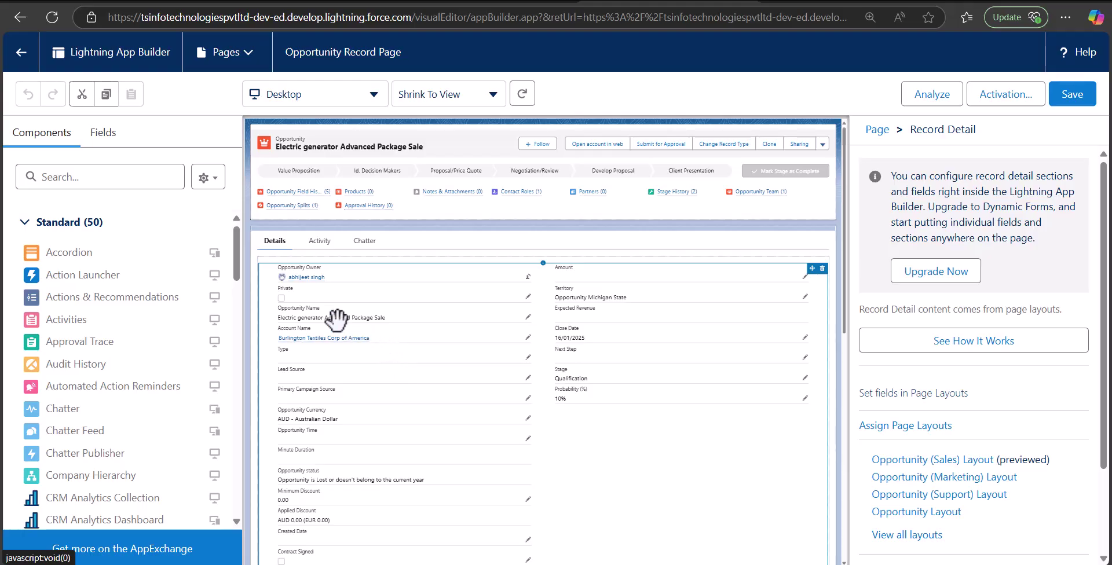
Try to place the Account Name field from the available Opportunity fields inside the record details area
click(101, 142)
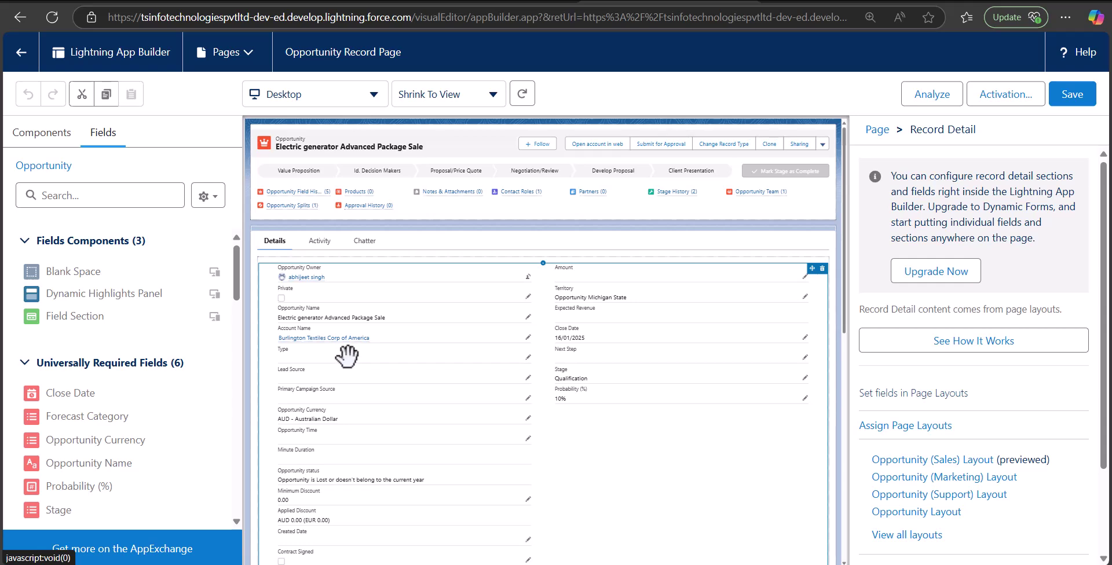
scroll(211, 388, down, 1)
scroll(119, 347, down, 5)
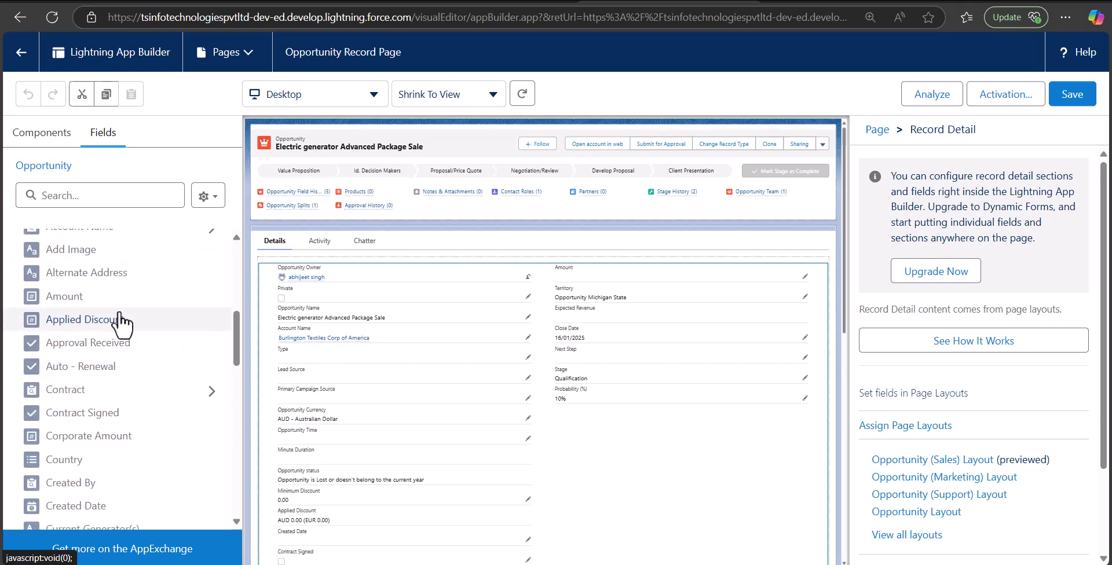
scroll(74, 349, up, 2)
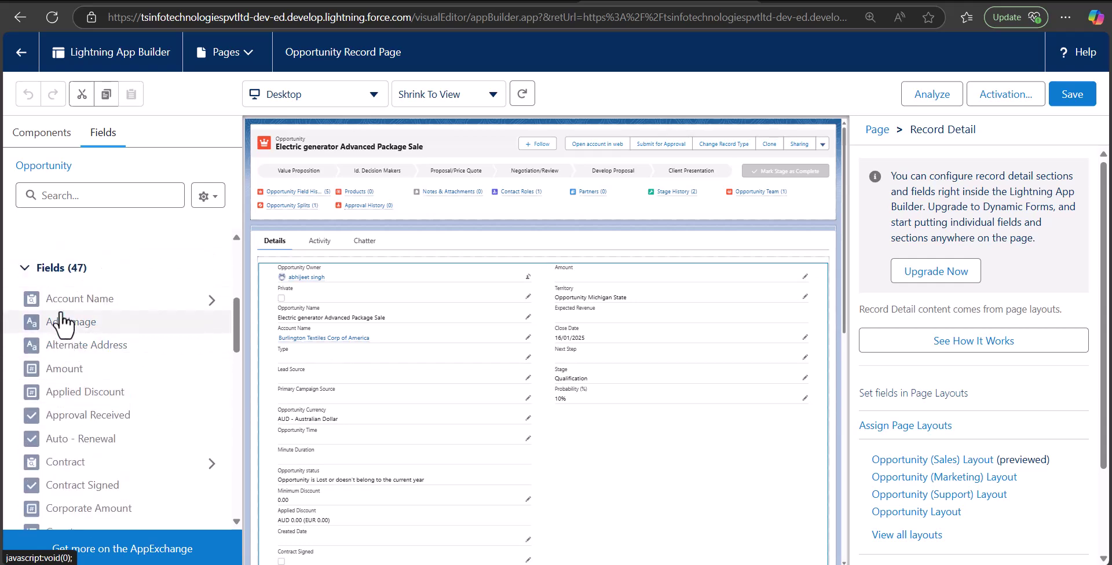
drag(74, 302, 269, 354)
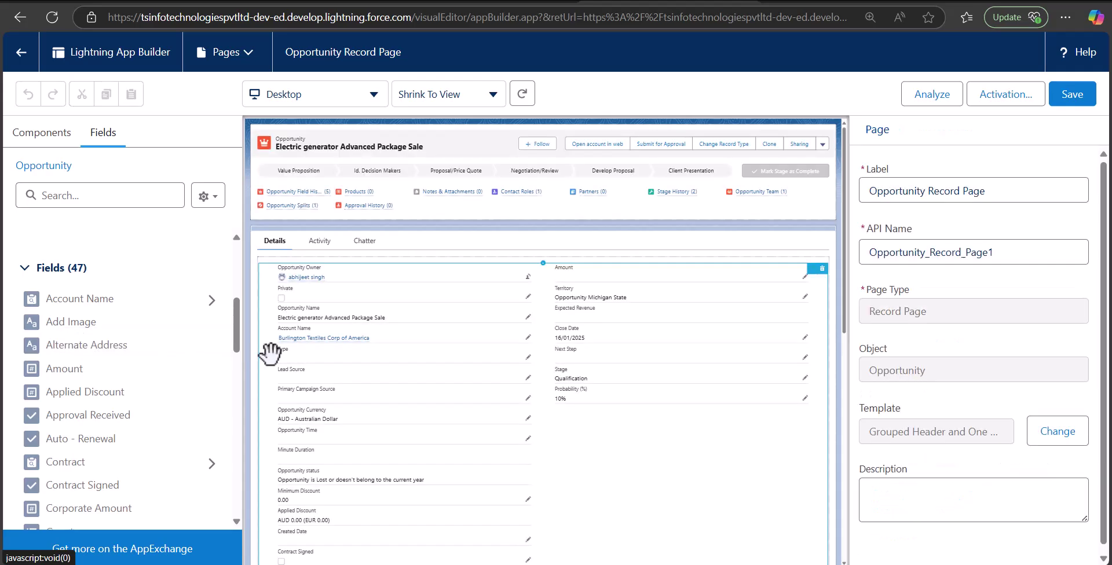
Start upgrading the Record Detail component to Dynamic Forms and go through the introduction to the layout source selection
click(355, 273)
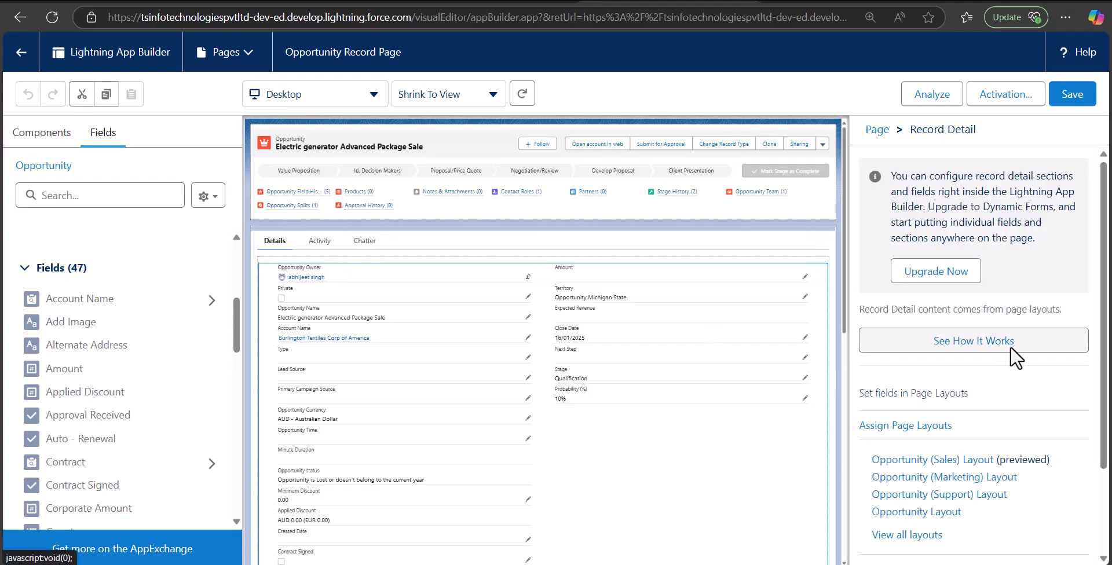
click(926, 281)
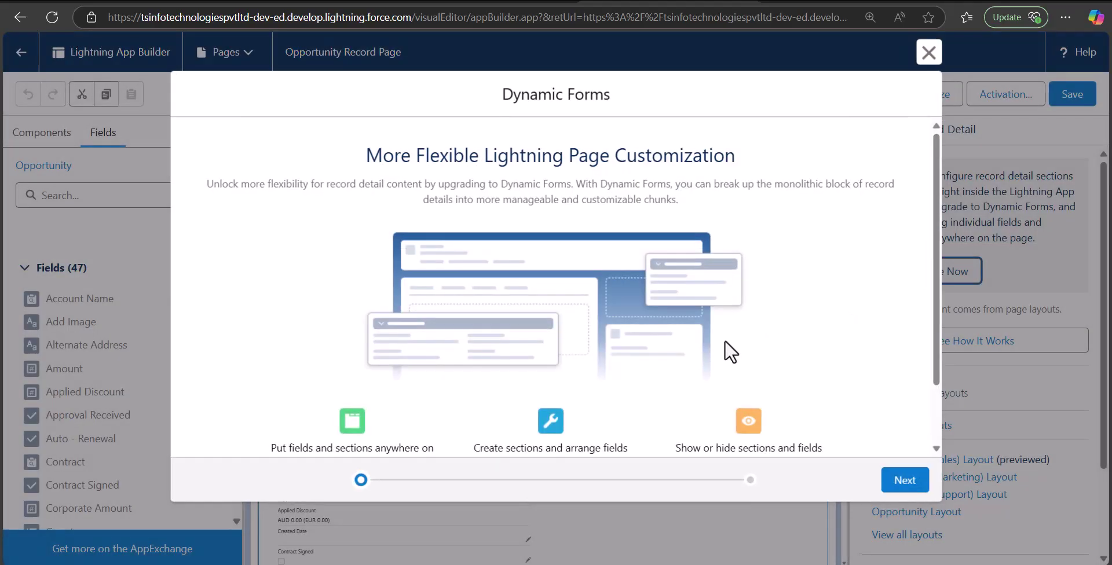
scroll(725, 339, down, 1)
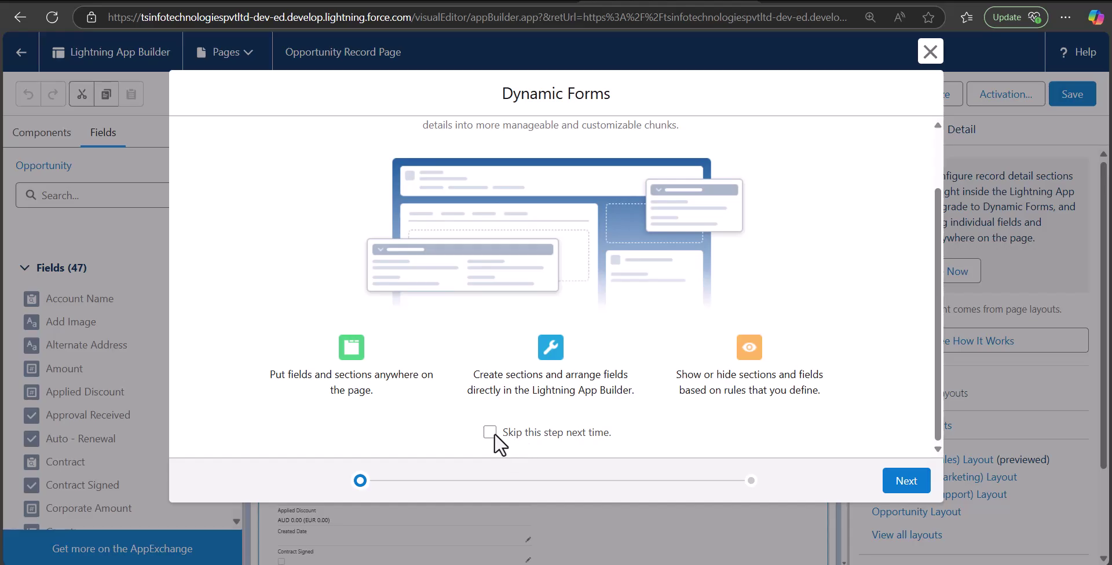
scroll(533, 415, up, 2)
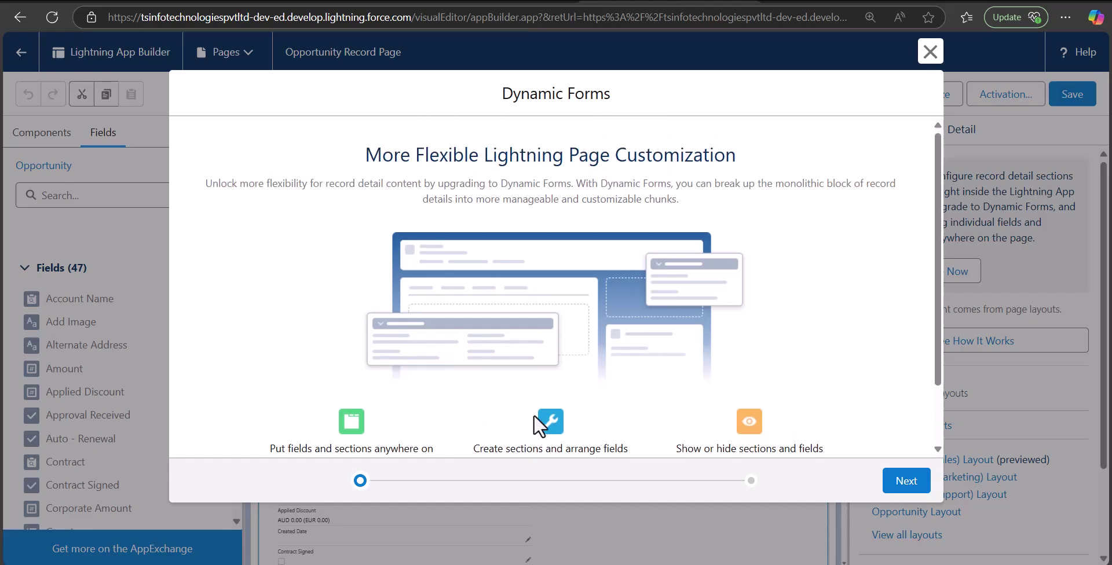
scroll(533, 415, down, 2)
click(904, 490)
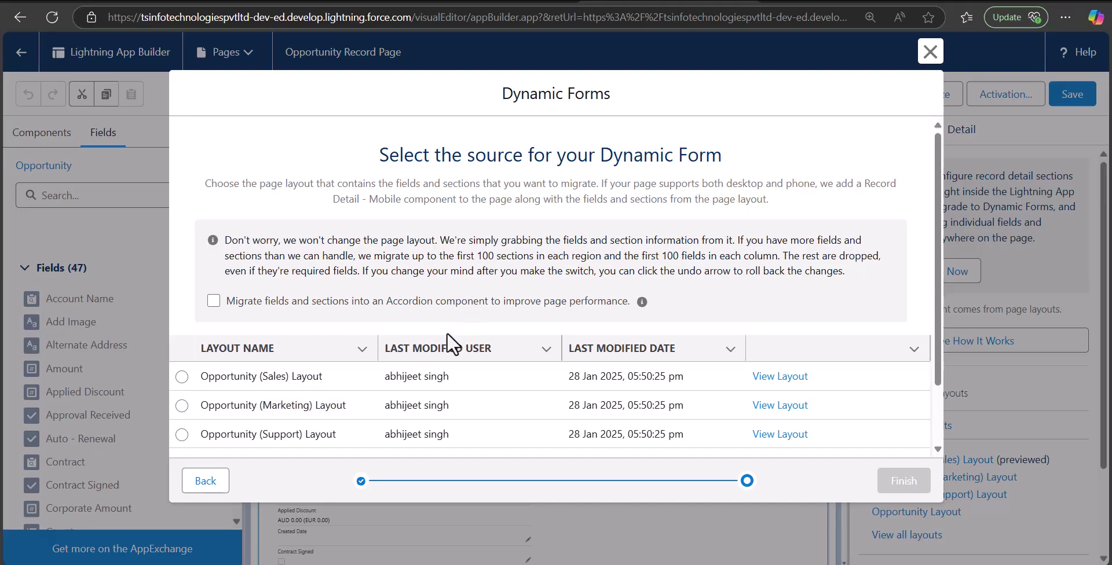
Choose Opportunity Layout as the source for the Dynamic Form and finish the upgrade
scroll(296, 374, down, 2)
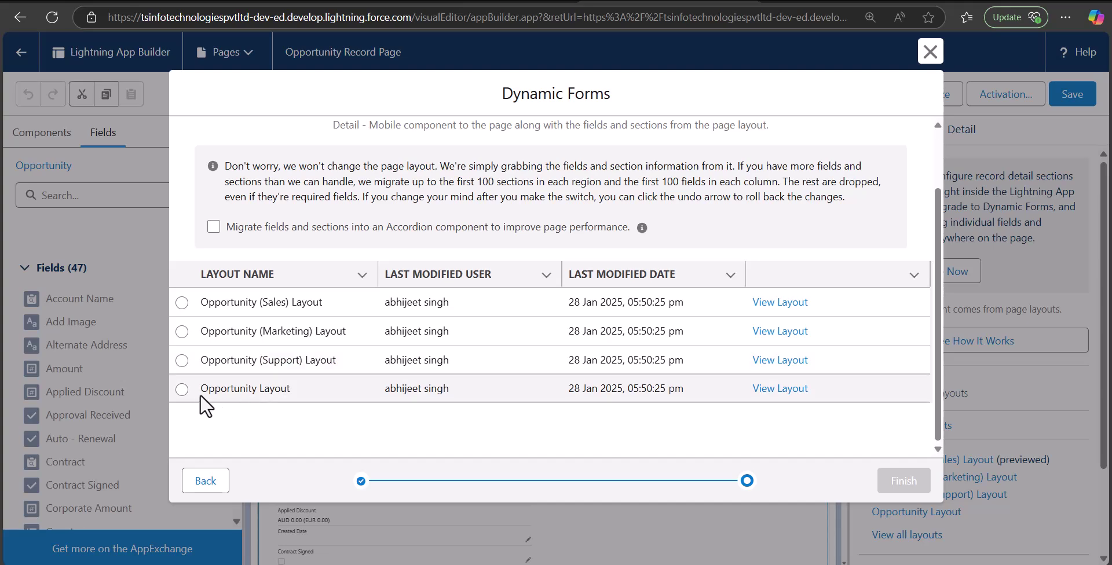
click(183, 389)
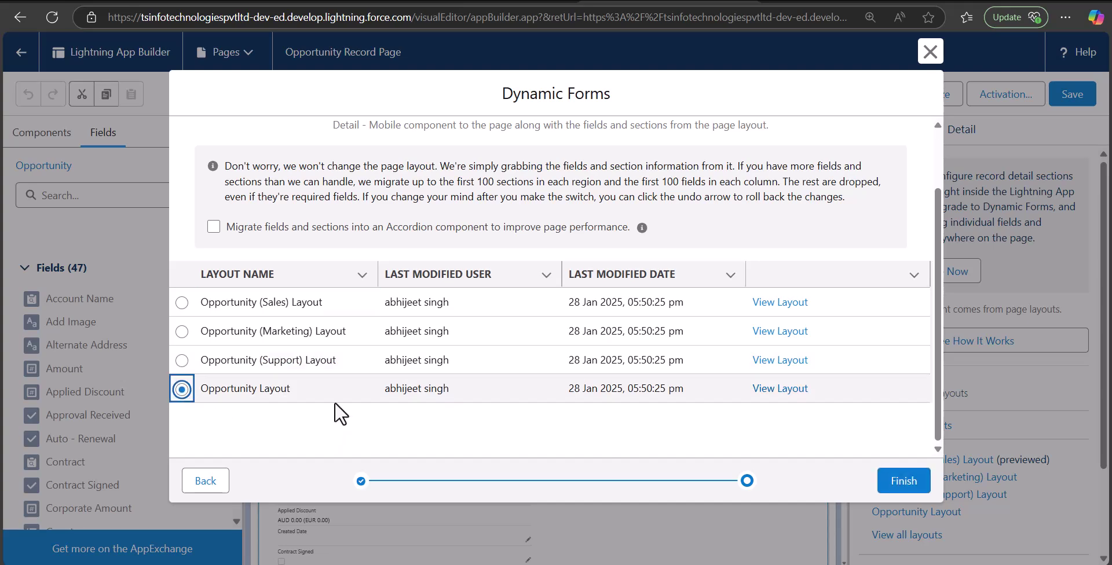
scroll(289, 324, up, 2)
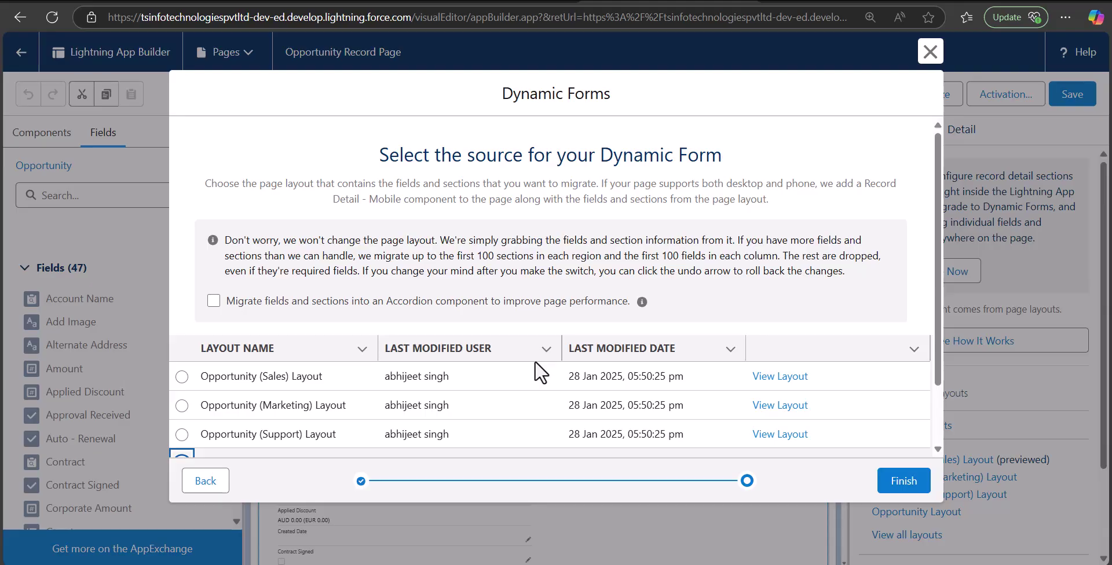
scroll(365, 298, down, 3)
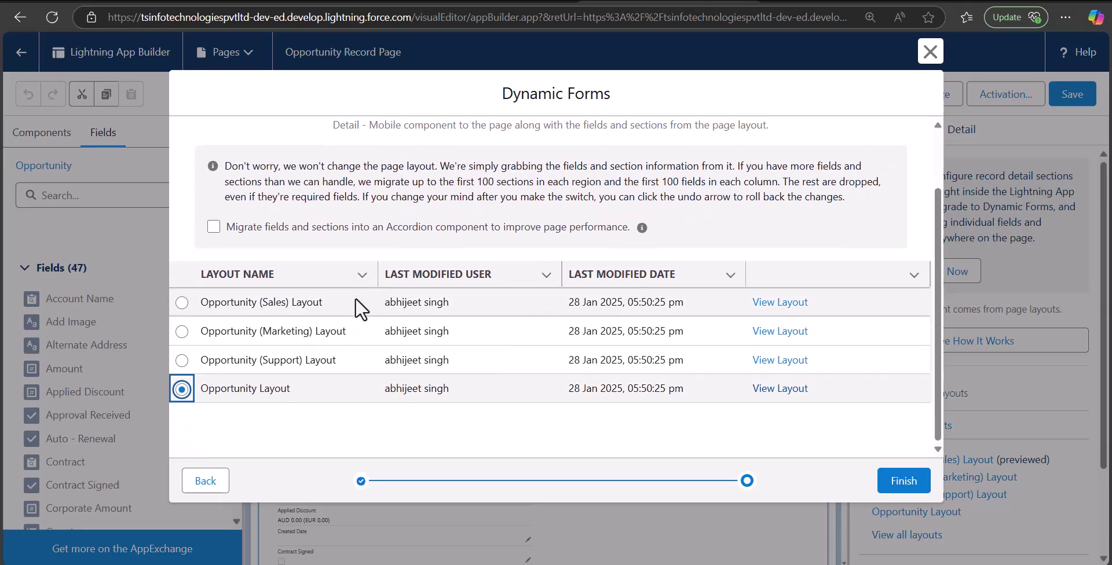
click(906, 485)
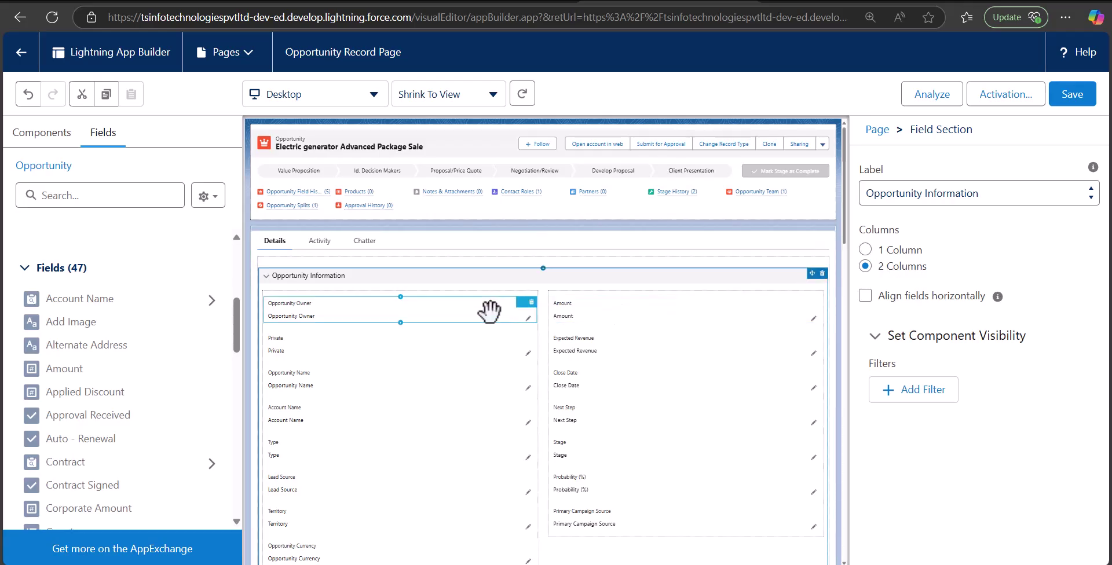
Switch the Opportunity Information field section to one column and back to two columns
click(513, 374)
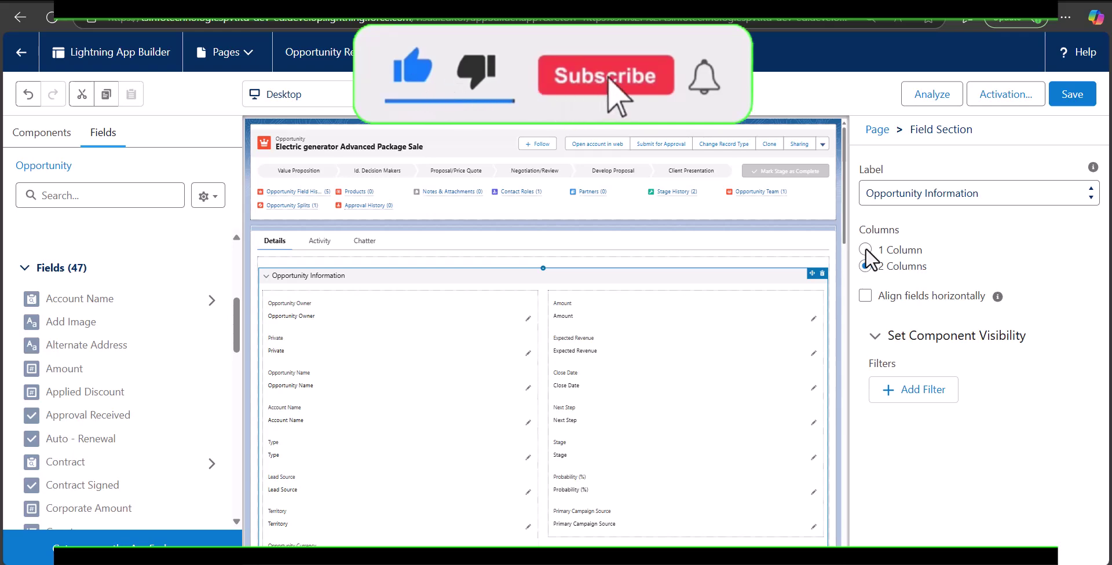
click(865, 249)
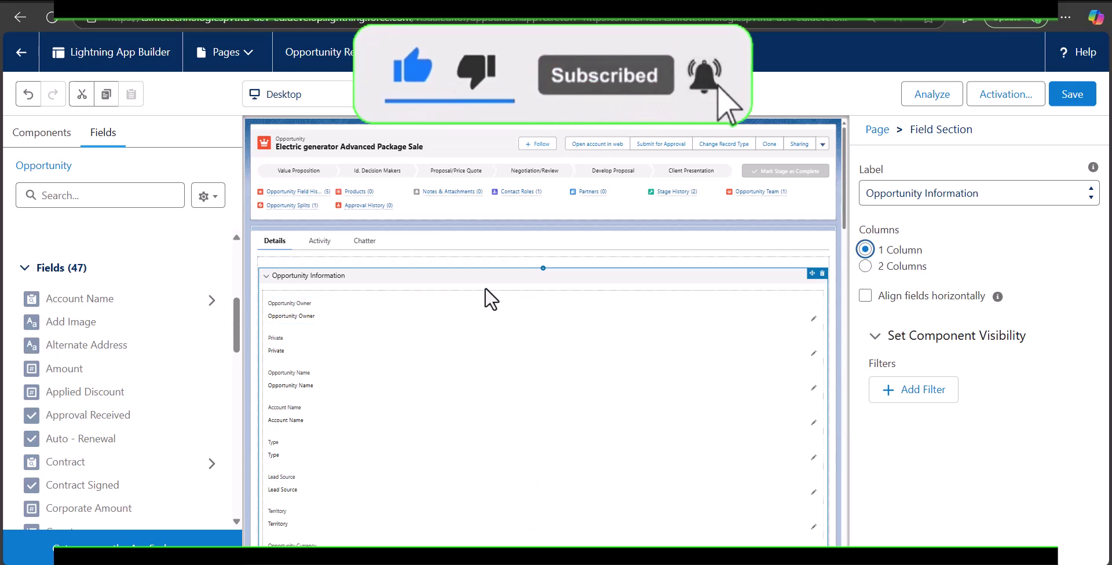
click(28, 94)
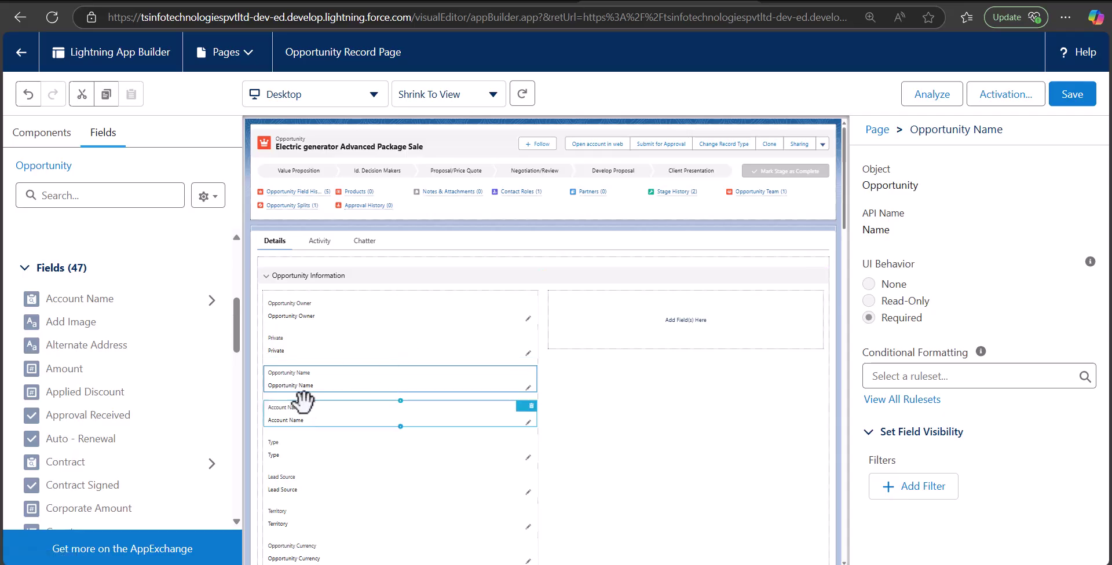
Find the Satisfaction Rating field and place it in the empty second column of the Opportunity Information section
scroll(104, 301, down, 5)
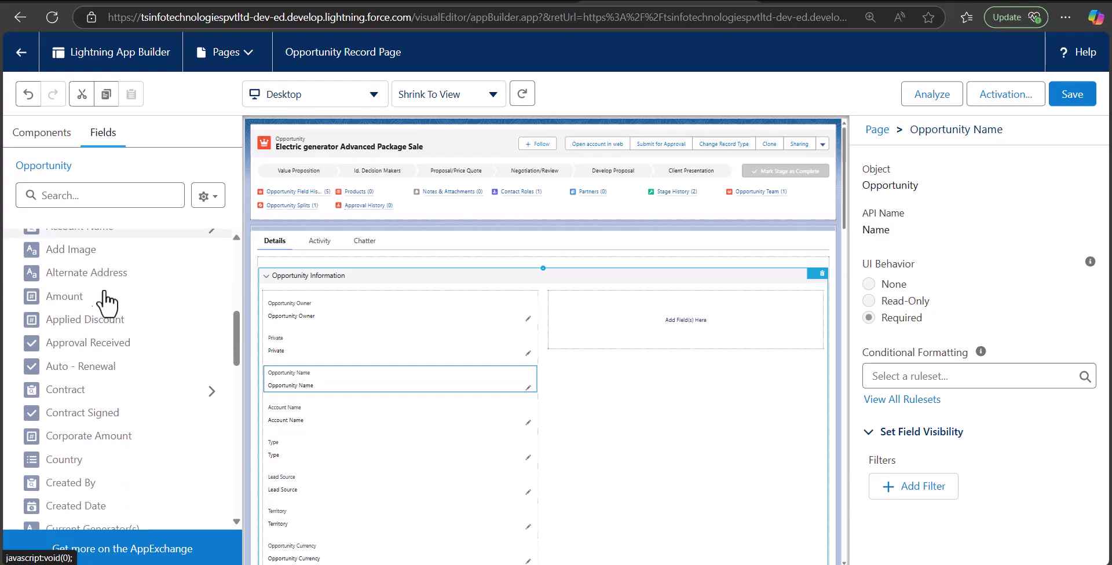
scroll(111, 341, down, 2)
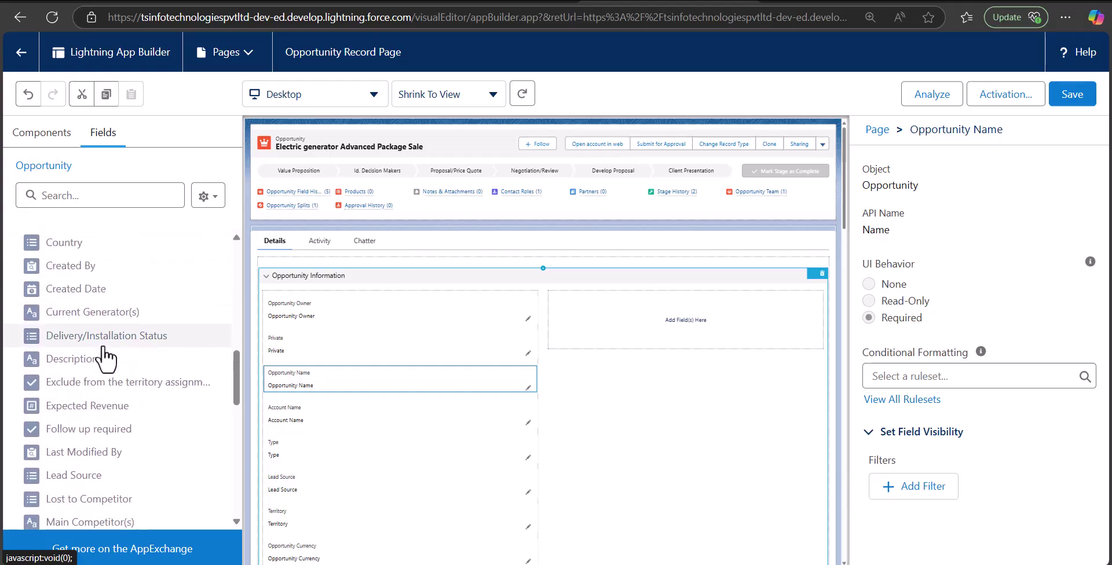
scroll(116, 377, down, 3)
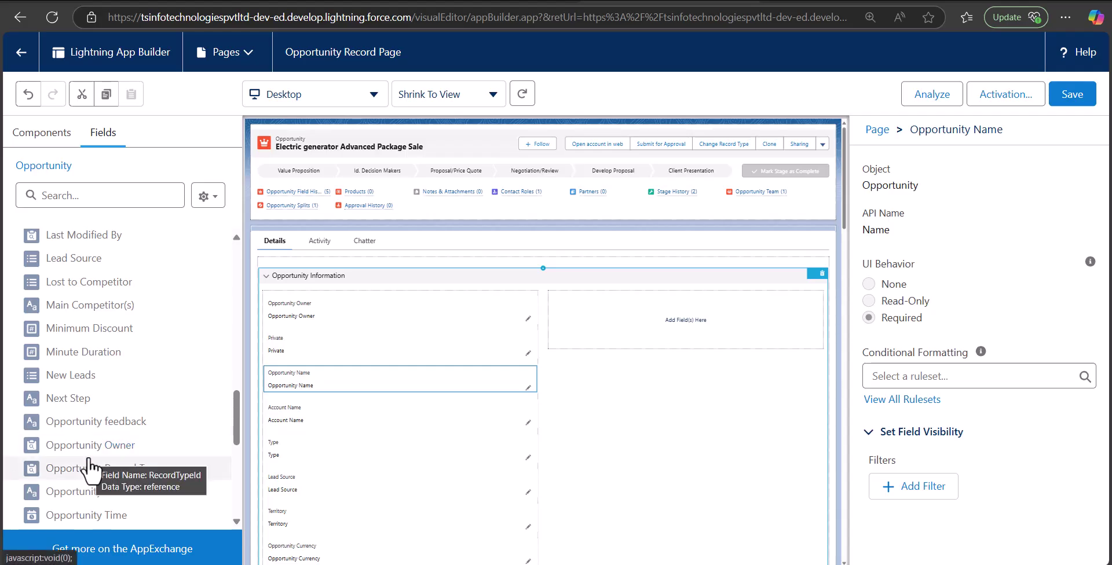
click(104, 195)
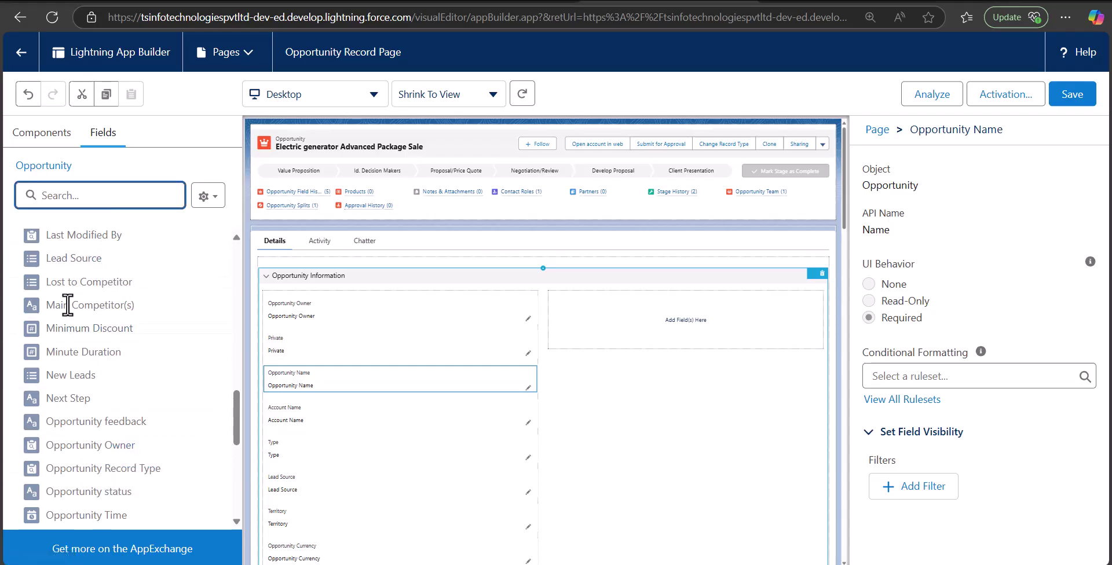
text(sa)
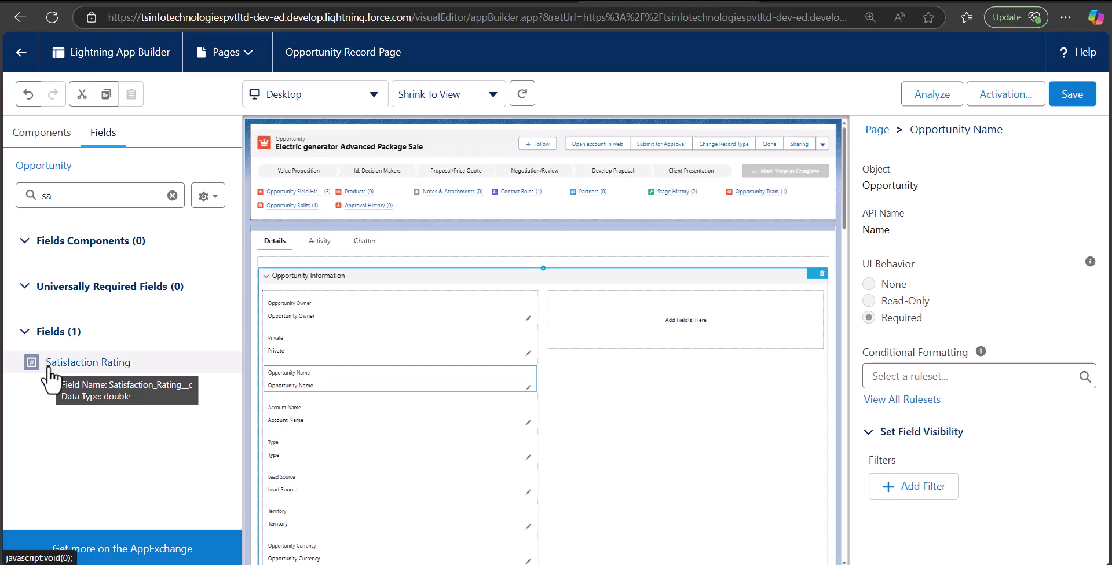
drag(54, 365, 611, 326)
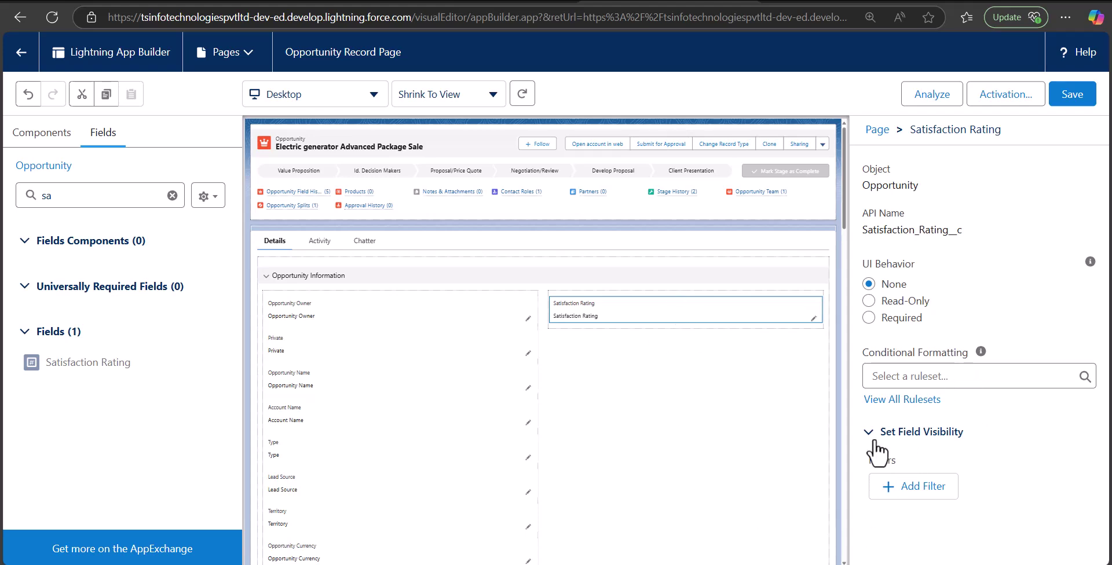
Add a visibility filter to the Satisfaction Rating field, based on the Stage record field
click(909, 492)
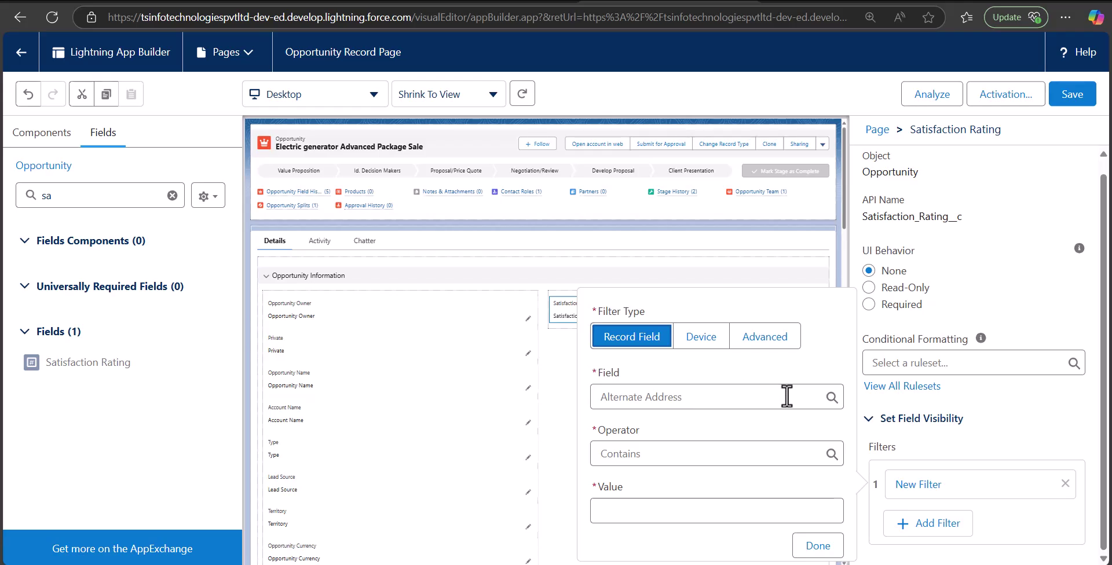
click(745, 397)
text(Alternate)
key(BackSpace)
key(BackSpace)
key(BackSpace)
key(BackSpace)
key(BackSpace)
key(BackSpace)
key(BackSpace)
key(BackSpace)
key(BackSpace)
text(stage)
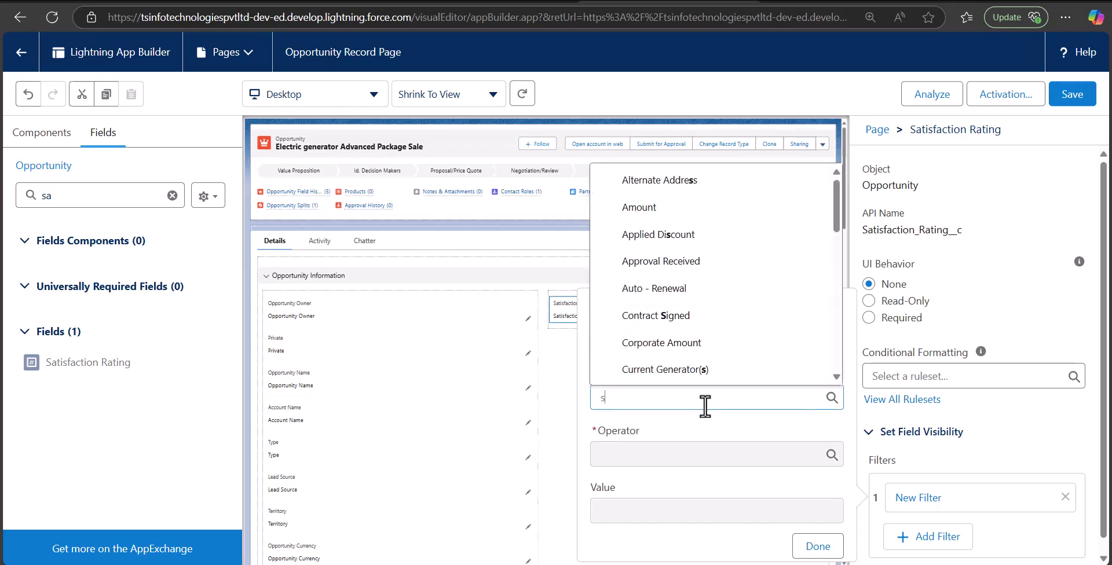
click(685, 359)
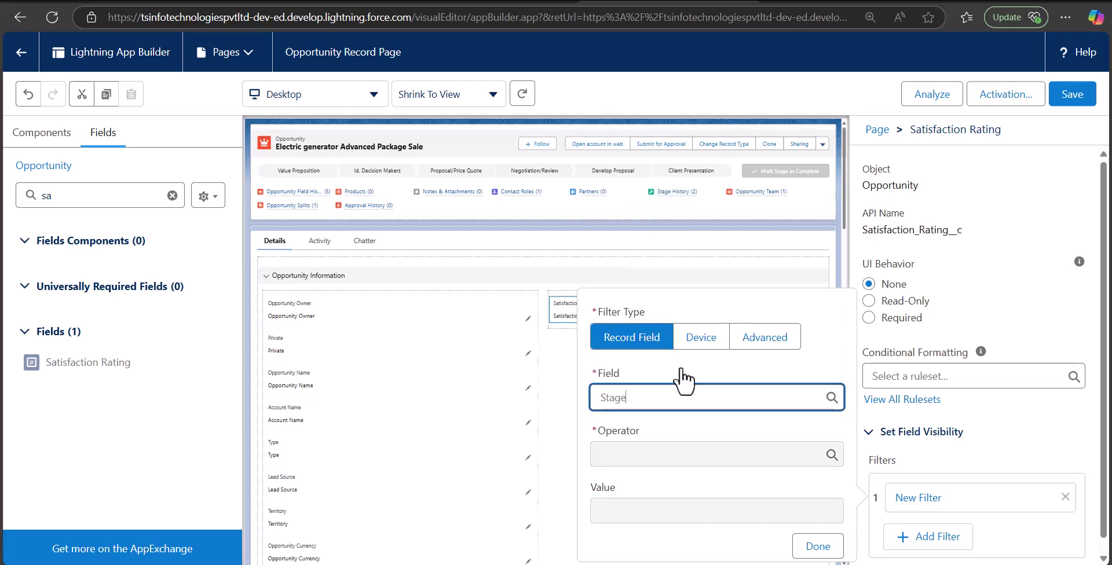
Set the Stage filter's value to Closed Won with the Equal operator and complete the filter
click(670, 505)
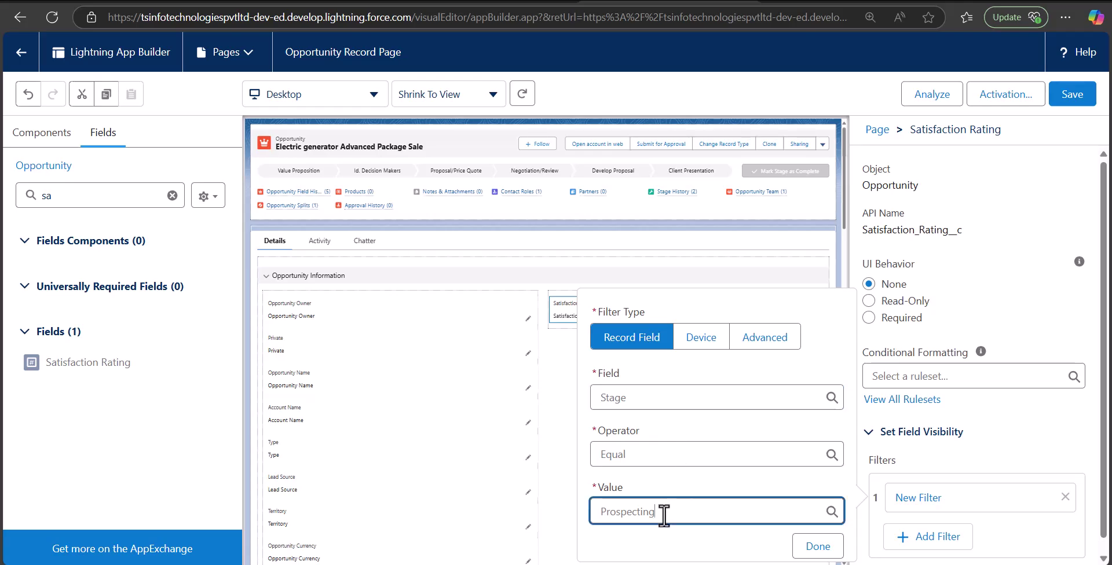
click(666, 490)
click(811, 548)
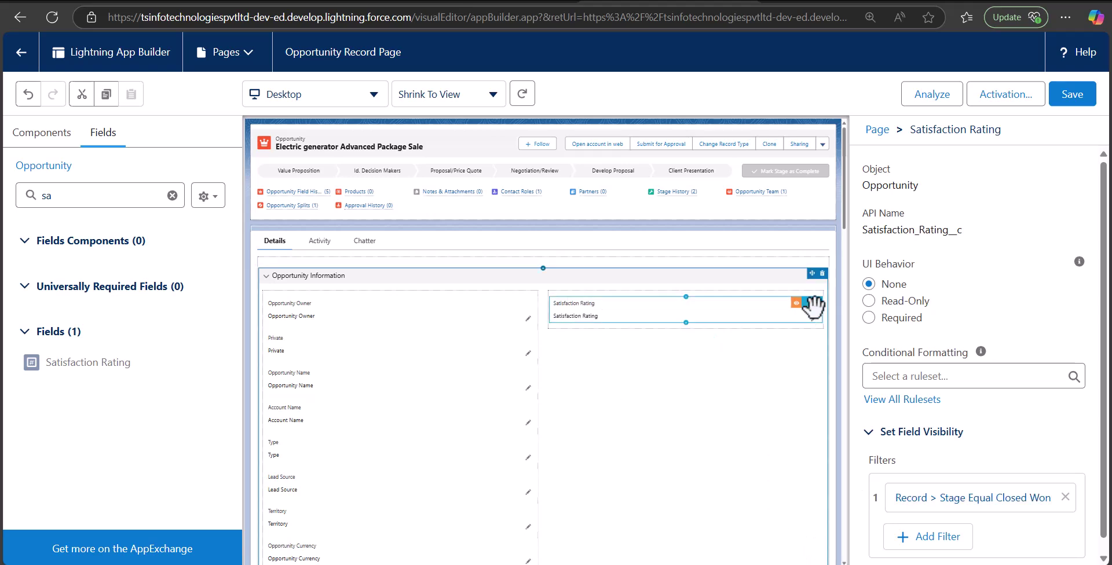
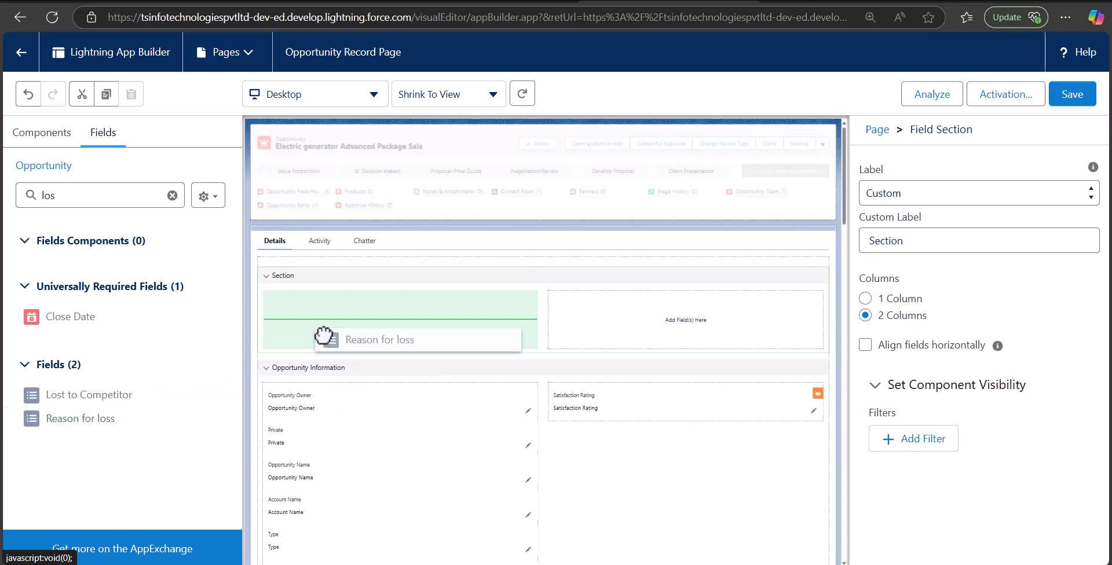
Place the Lost to Competitor field in the new section's empty second column and label the section Opportunity lost
drag(167, 399, 685, 313)
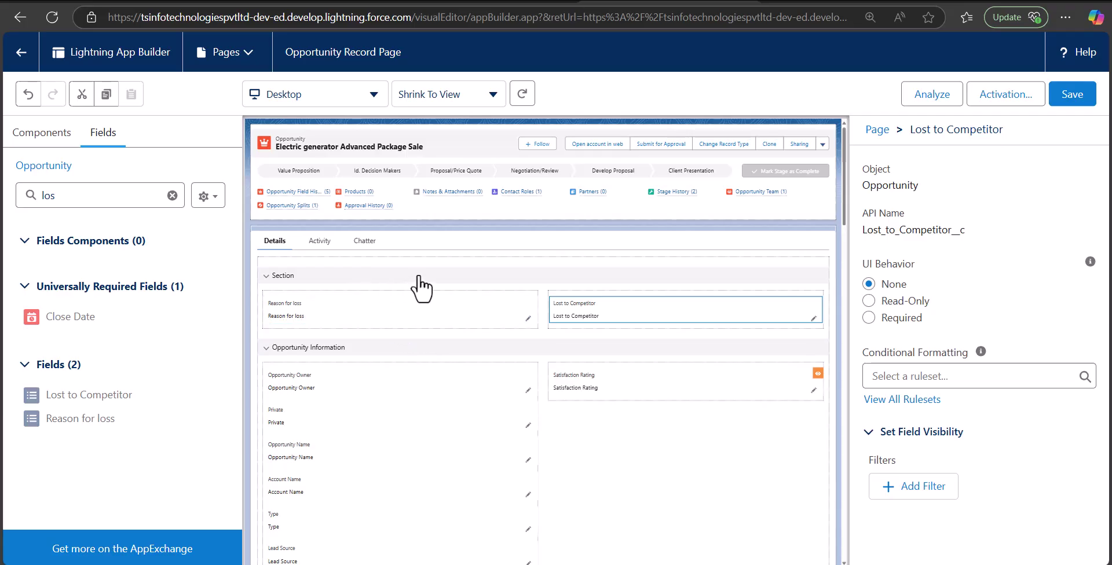
click(614, 273)
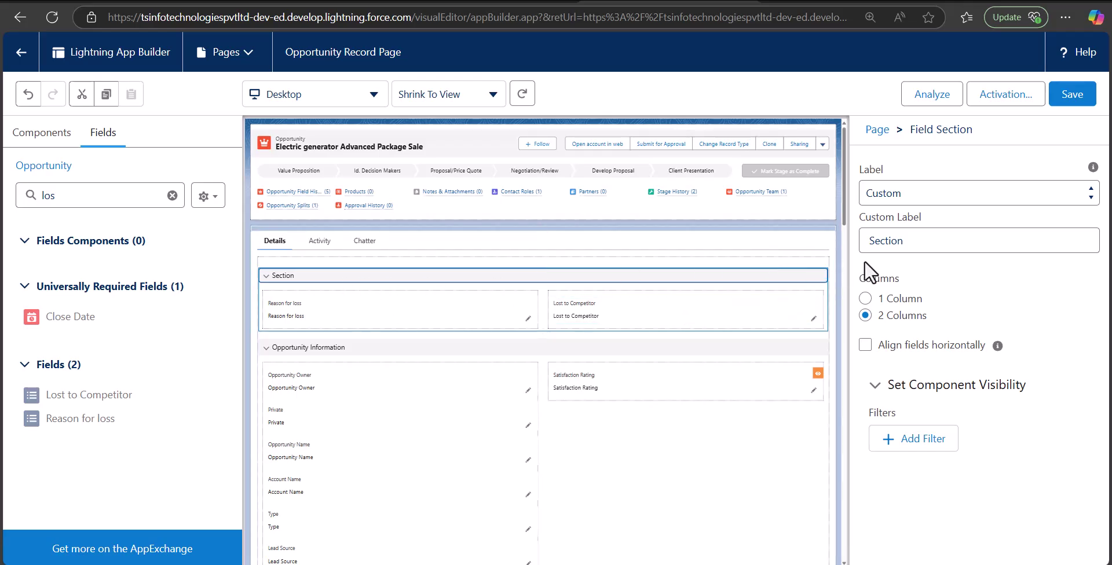
drag(881, 242, 944, 248)
key(BackSpace)
key(BackSpace)
key(BackSpace)
text(Opportunity lost)
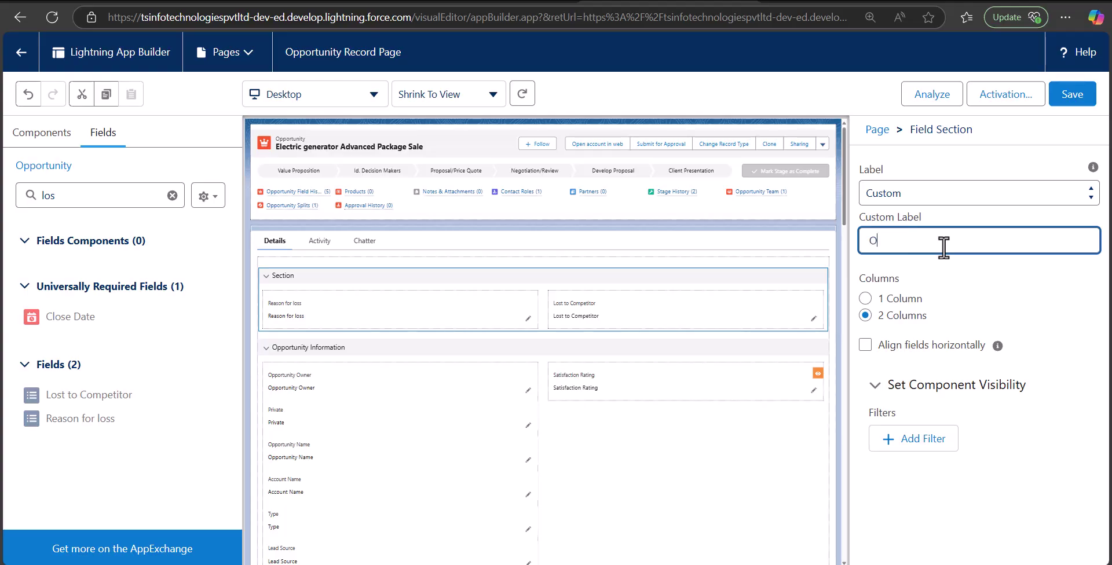
click(992, 280)
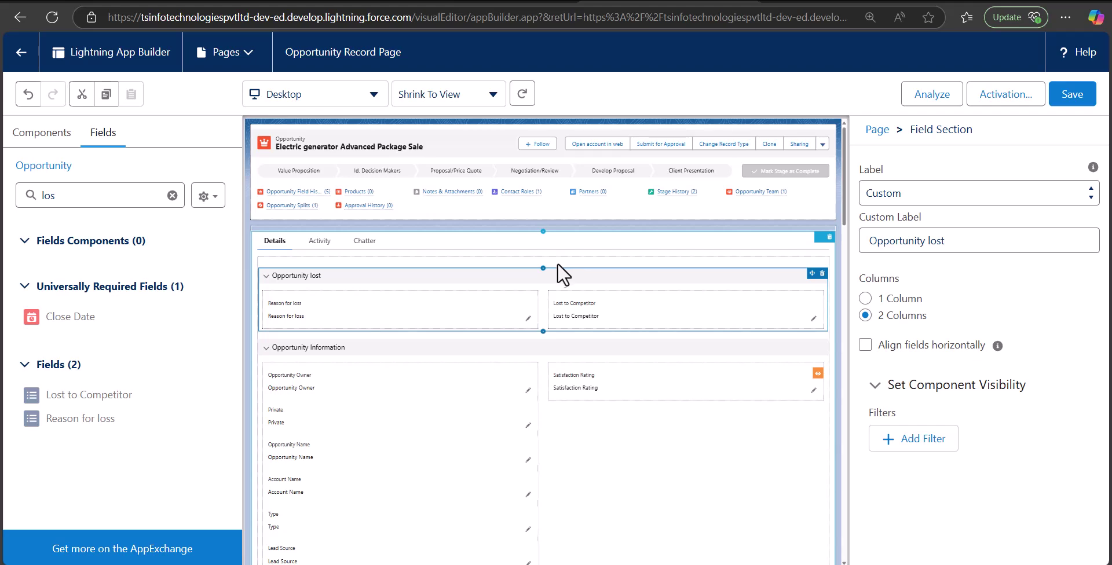
click(513, 290)
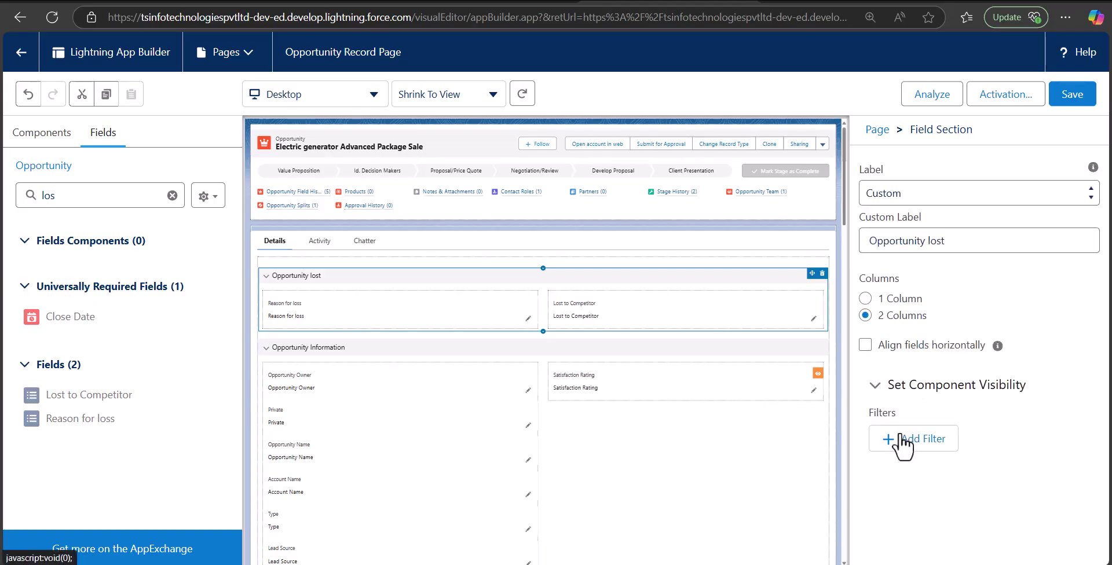
Add a visibility filter to the Opportunity lost section for Stage Equal Closed Lost
click(896, 449)
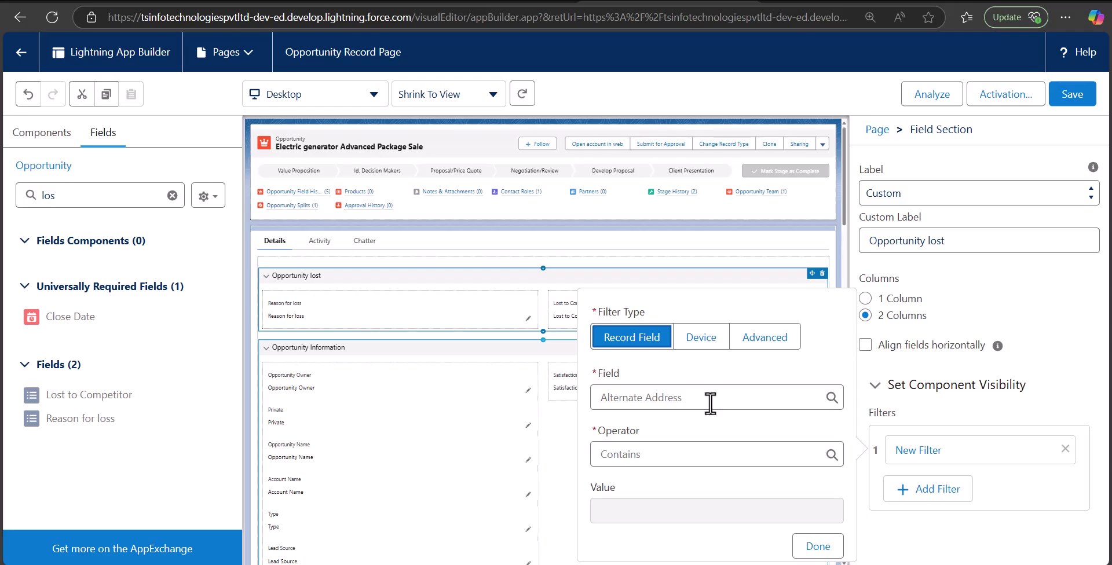
click(710, 404)
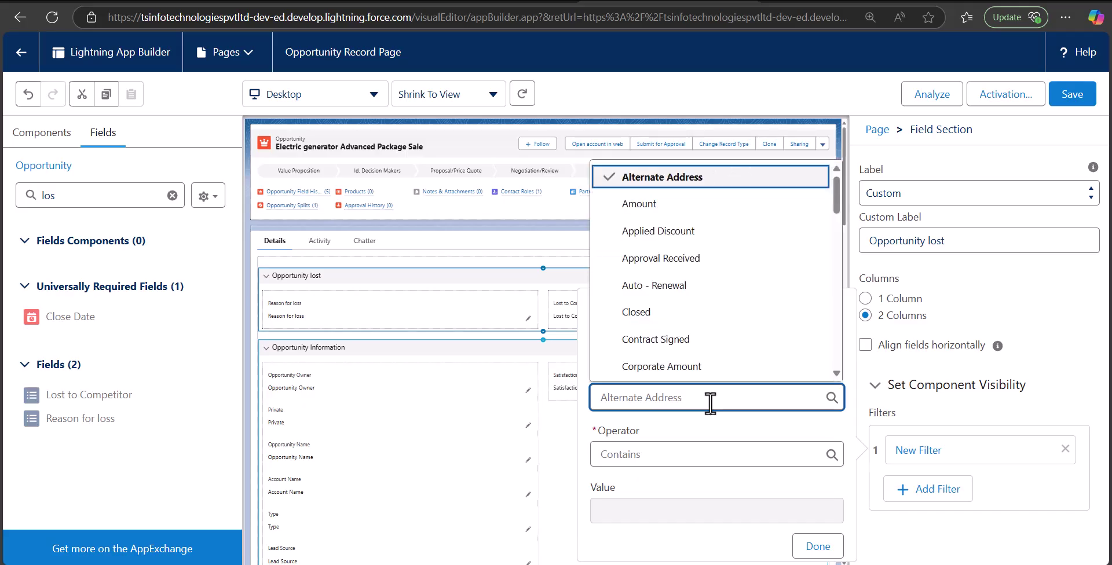
text(sta)
click(666, 368)
click(753, 497)
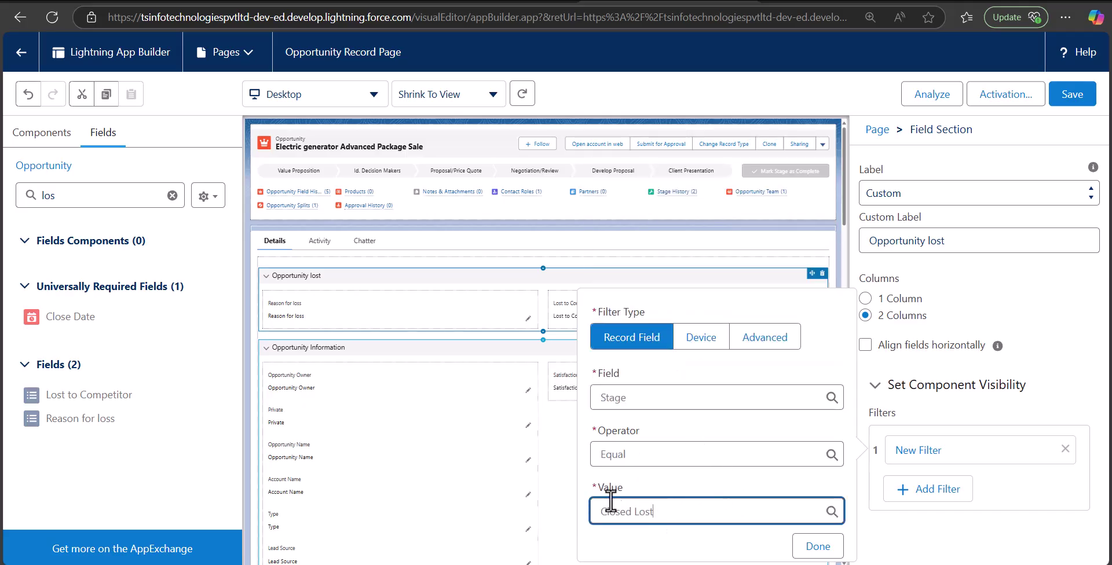
click(818, 546)
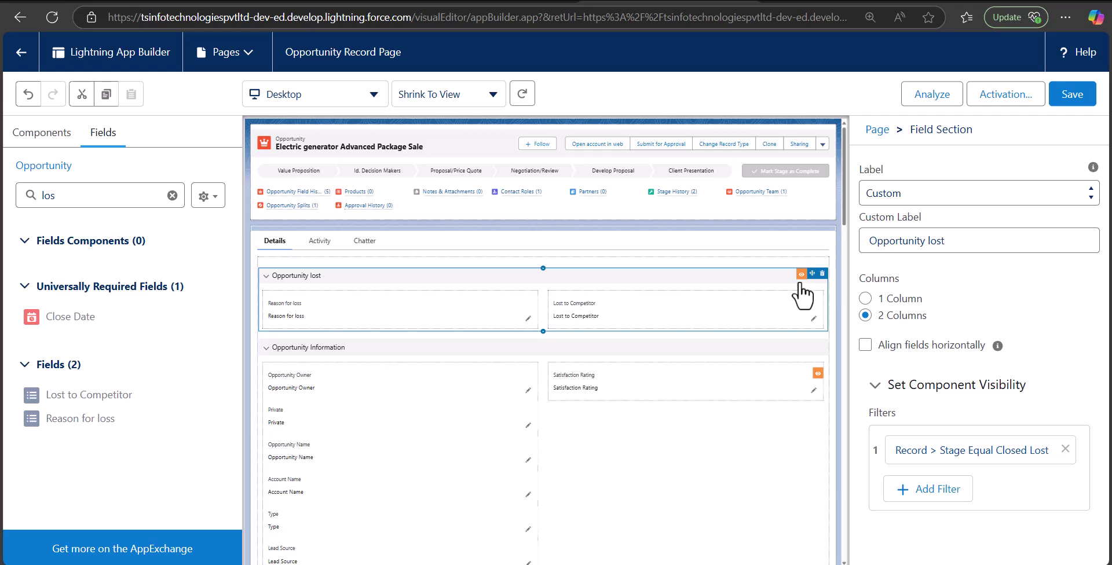
Delete the empty Other Information section from the record page
scroll(698, 287, down, 10)
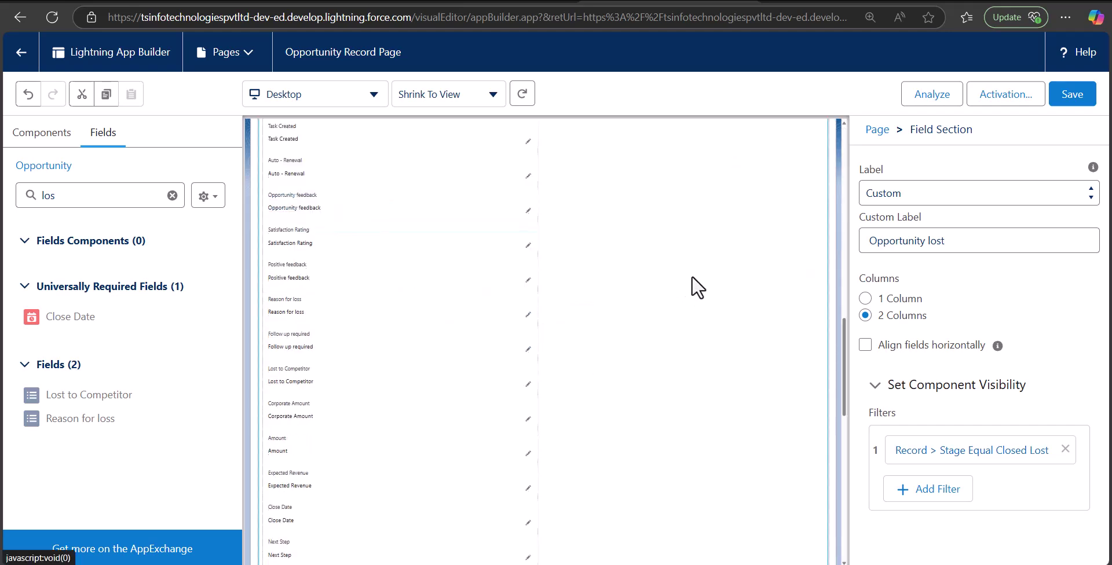
scroll(695, 284, up, 10)
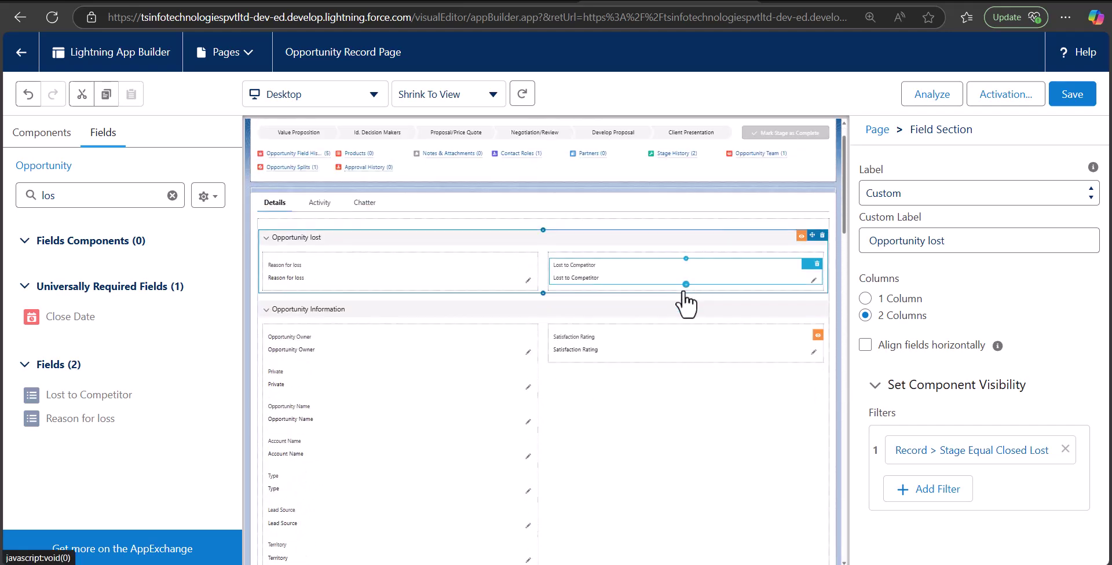
scroll(685, 296, down, 10)
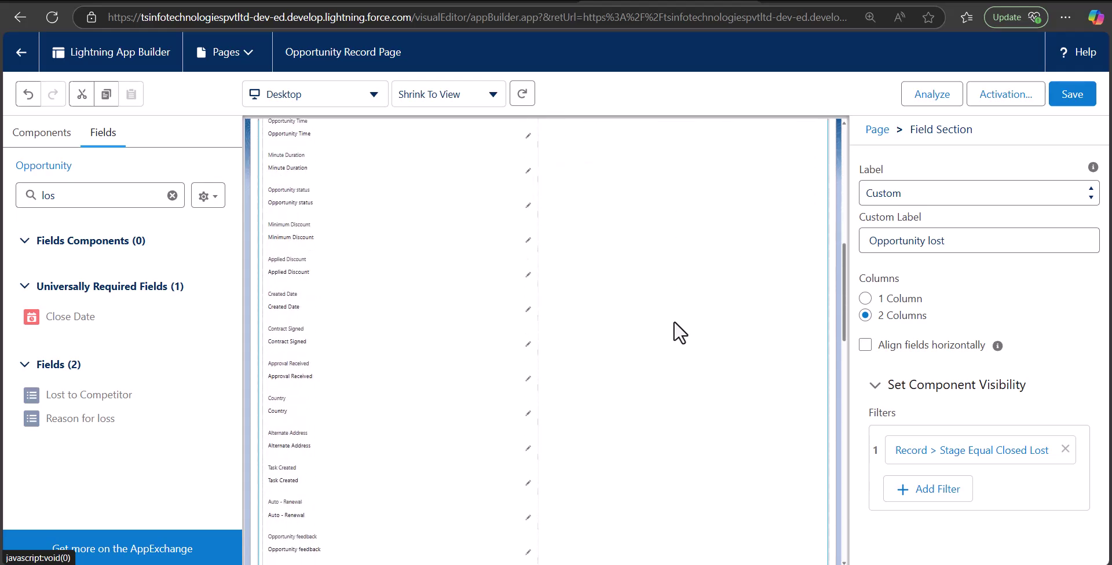
scroll(678, 330, down, 5)
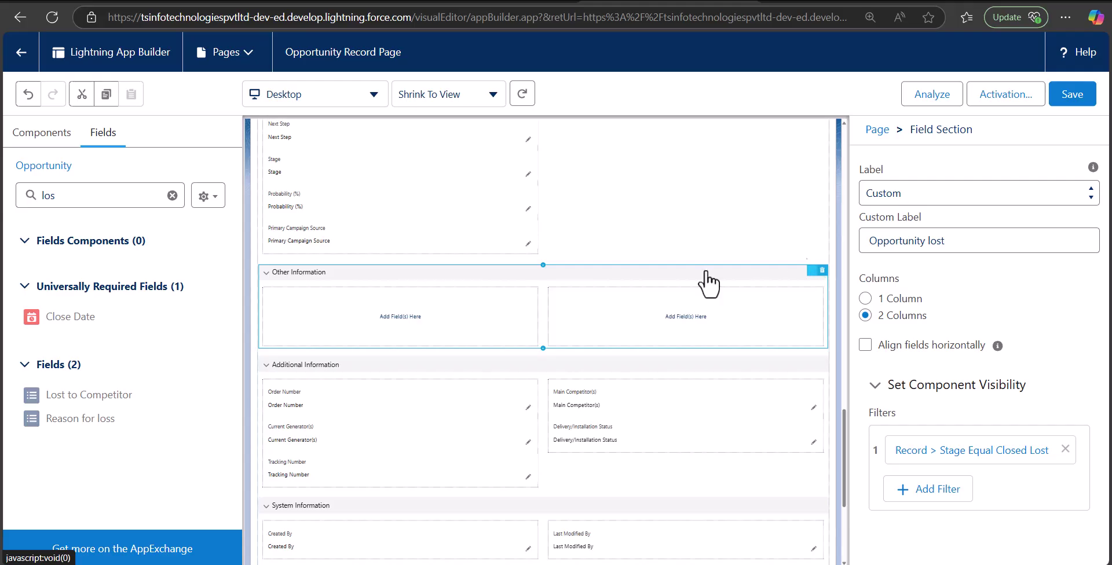
click(822, 270)
scroll(547, 326, up, 4)
click(547, 326)
scroll(547, 326, up, 8)
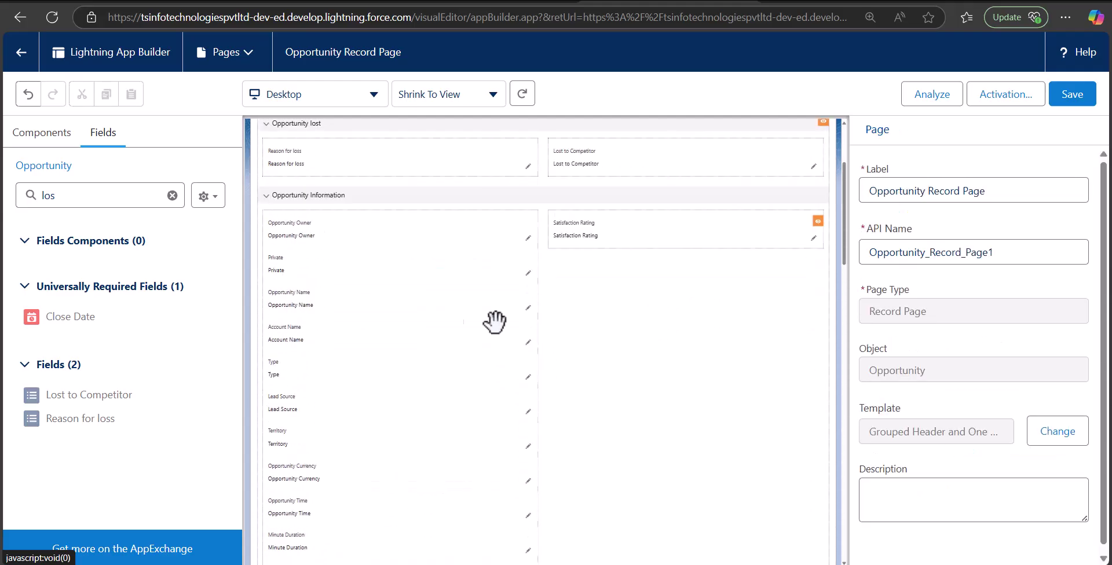
scroll(540, 317, up, 3)
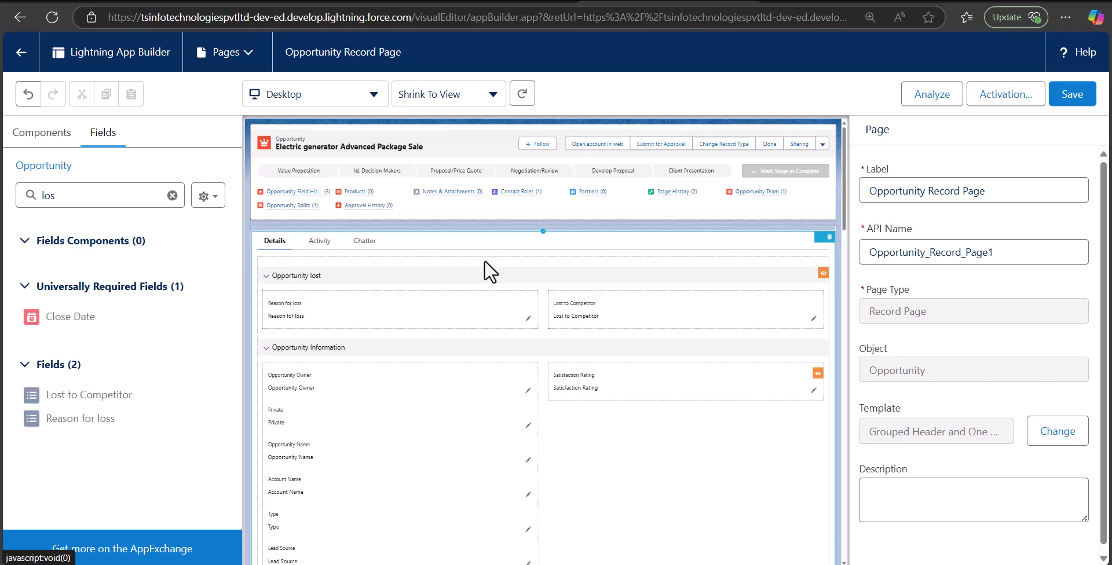
Find the Dynamic Highlights Panel component and place it below the related quick links in the page header
click(51, 197)
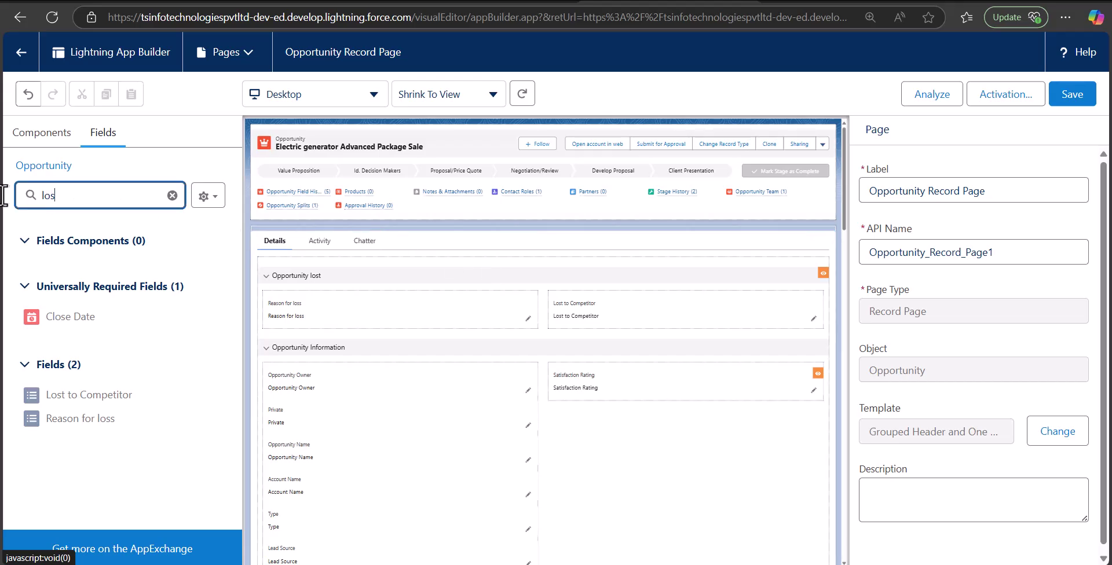
drag(53, 196, 16, 194)
text(high)
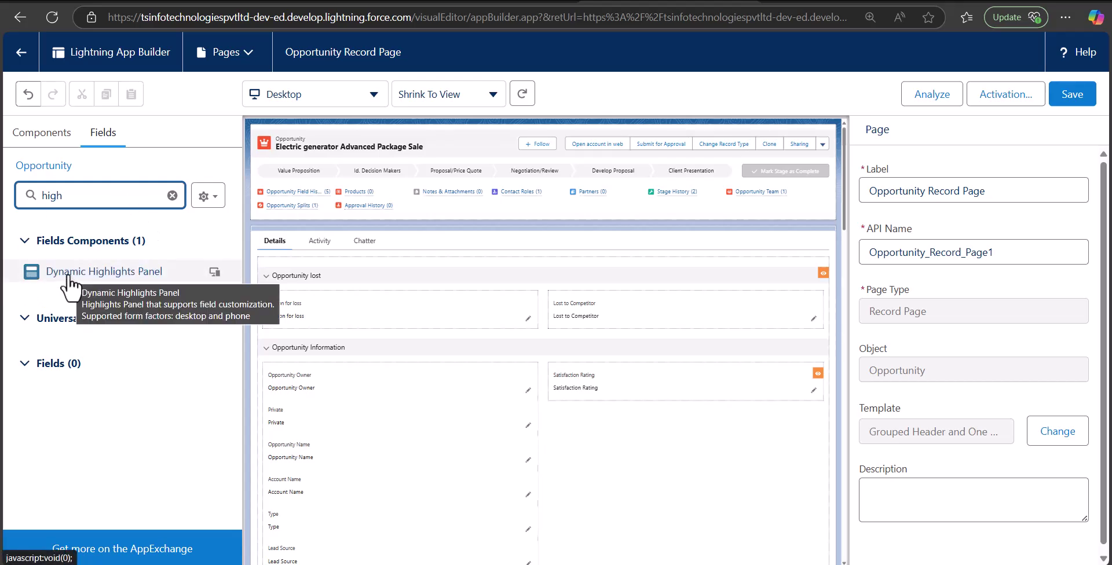
drag(68, 284, 252, 323)
scroll(149, 355, up, 5)
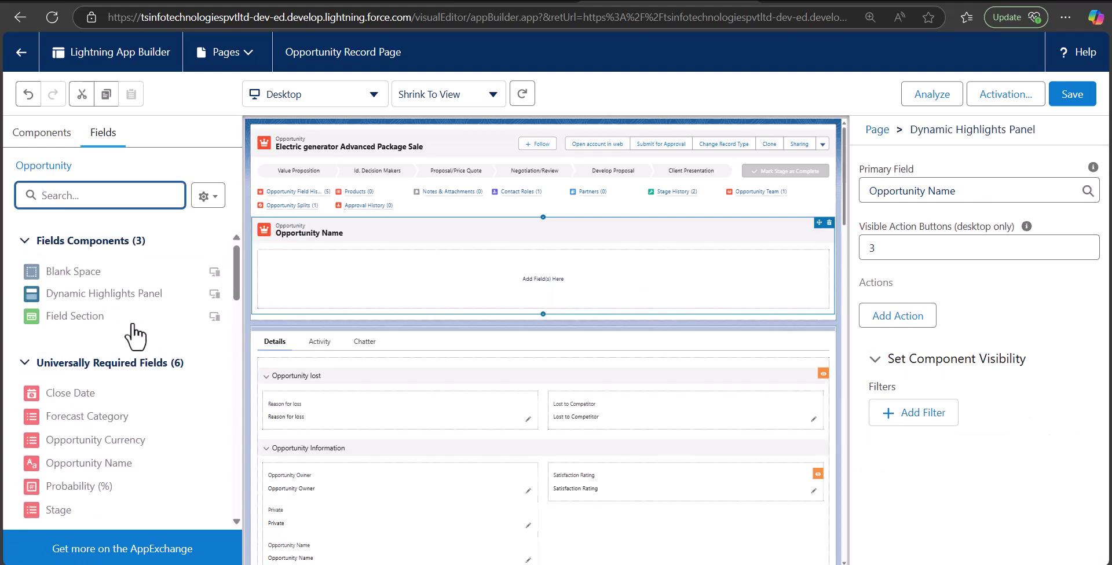
Fill the Dynamic Highlights Panel with Approval Received, Amount, Probability (%), Opportunity Currency, Forecast Category and Stage
scroll(273, 372, down, 1)
scroll(84, 316, down, 5)
drag(65, 296, 564, 235)
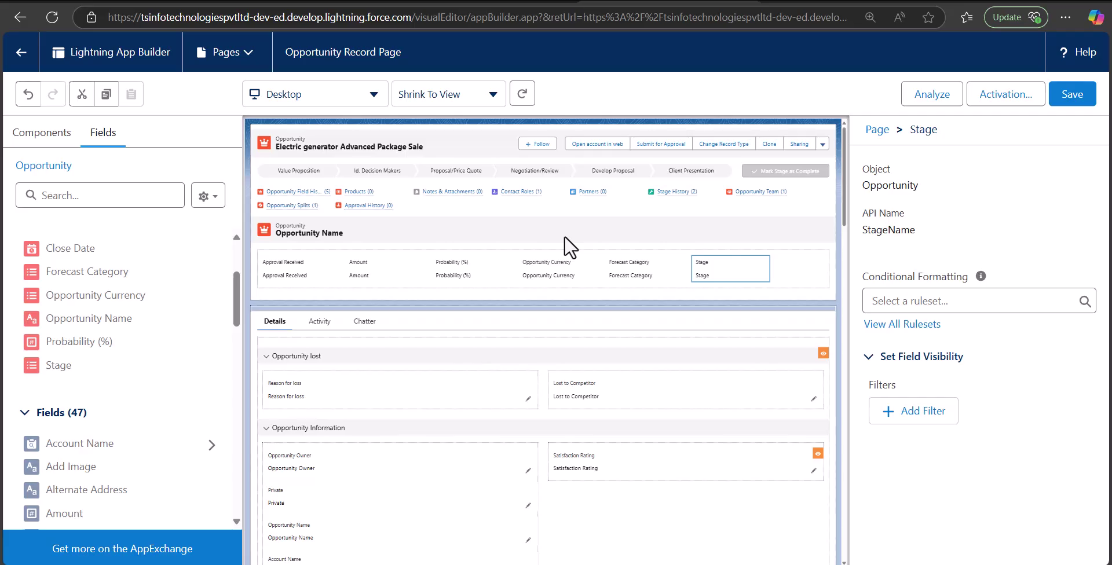
click(722, 317)
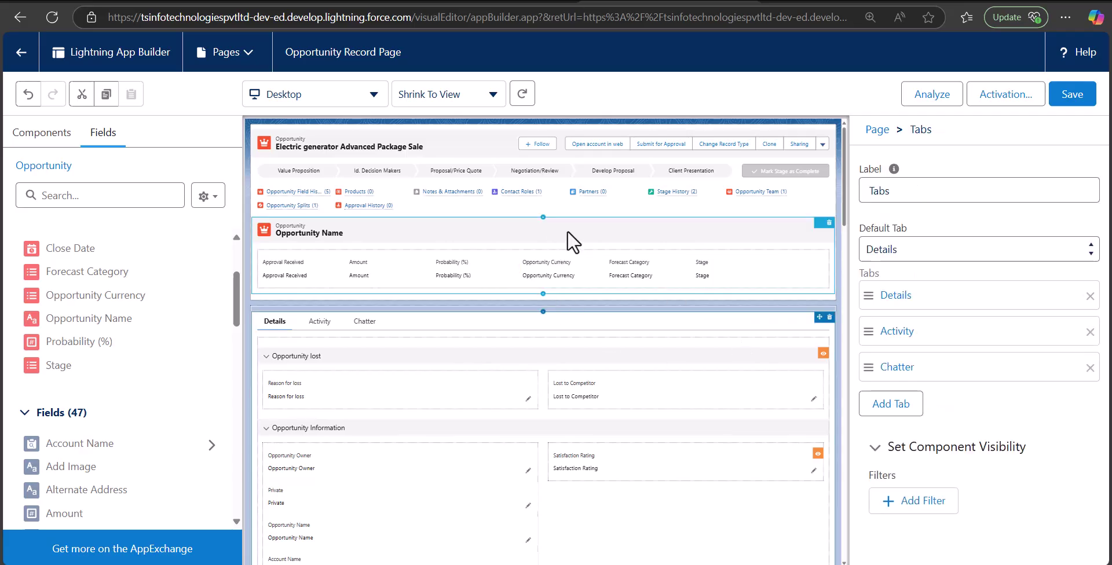
Start a new action for the Dynamic Highlights Panel and choose Change Owner
click(565, 231)
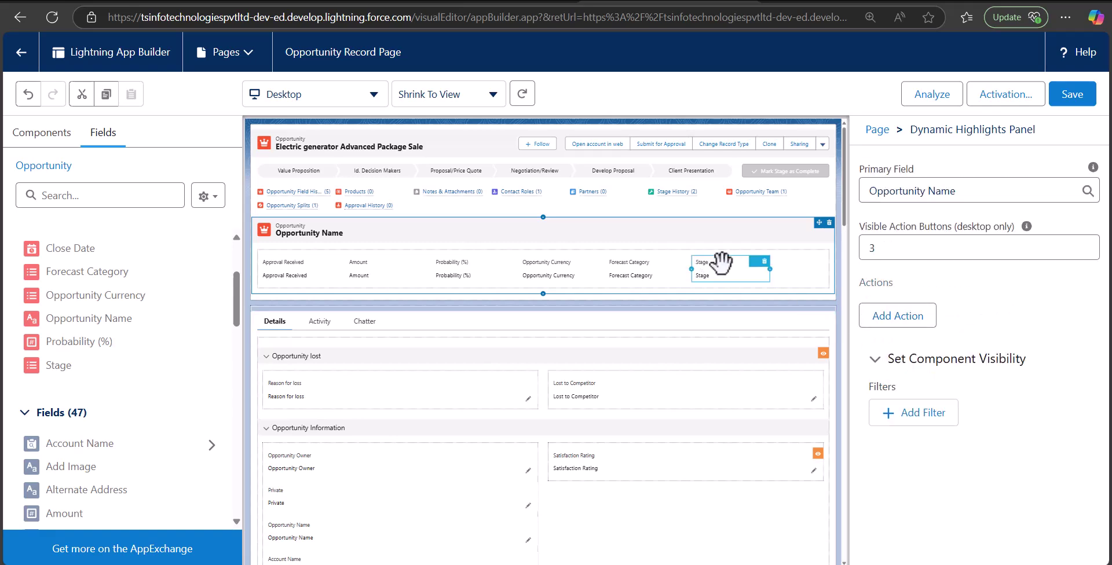
click(906, 317)
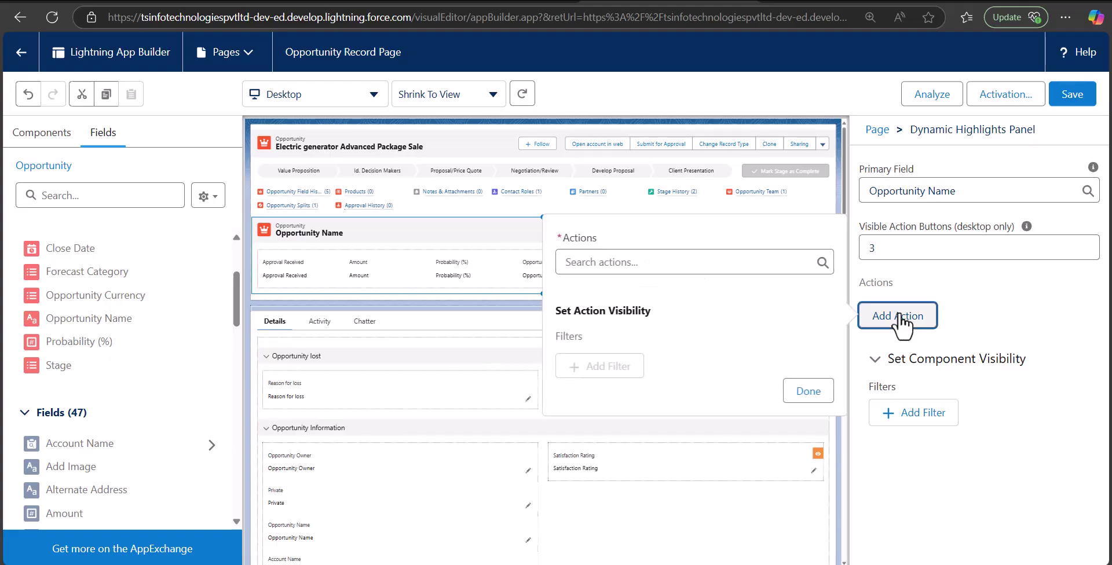
click(641, 262)
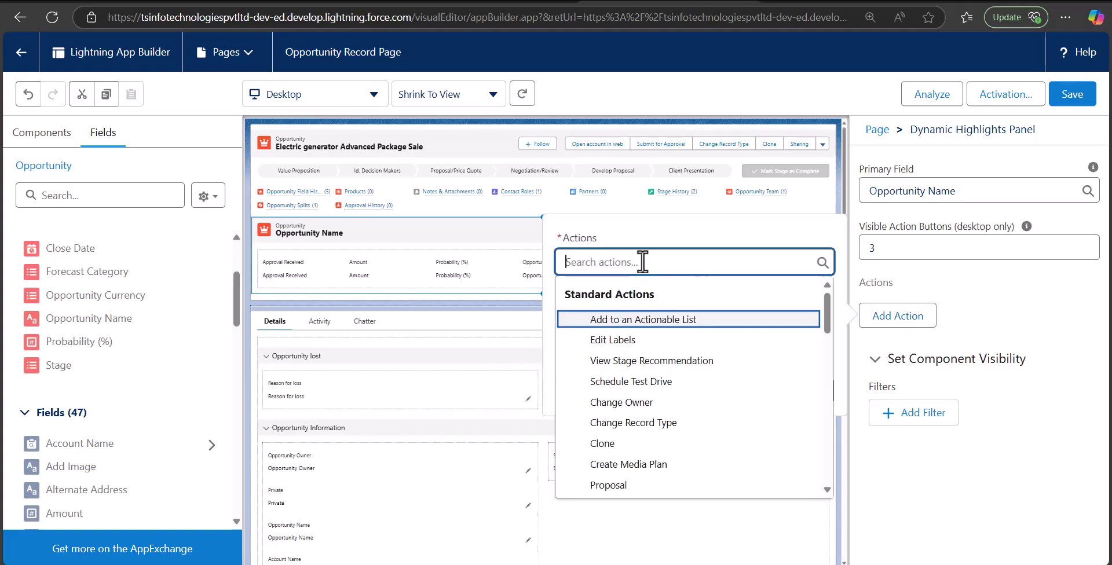
click(637, 402)
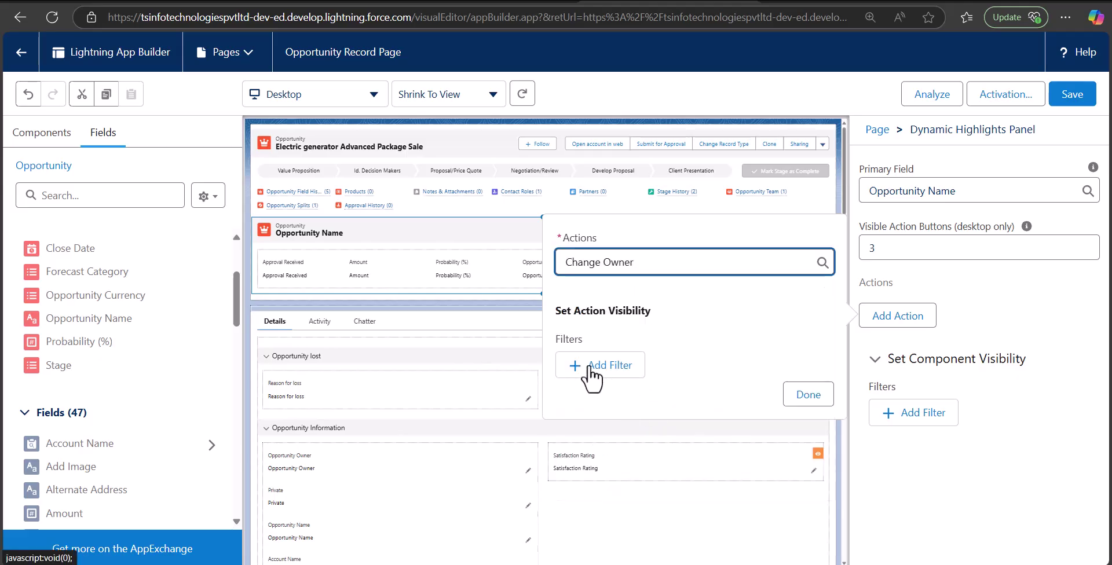
Add a visibility filter of Amount Greater Than 1000 to the Change Owner action and complete the action
click(588, 366)
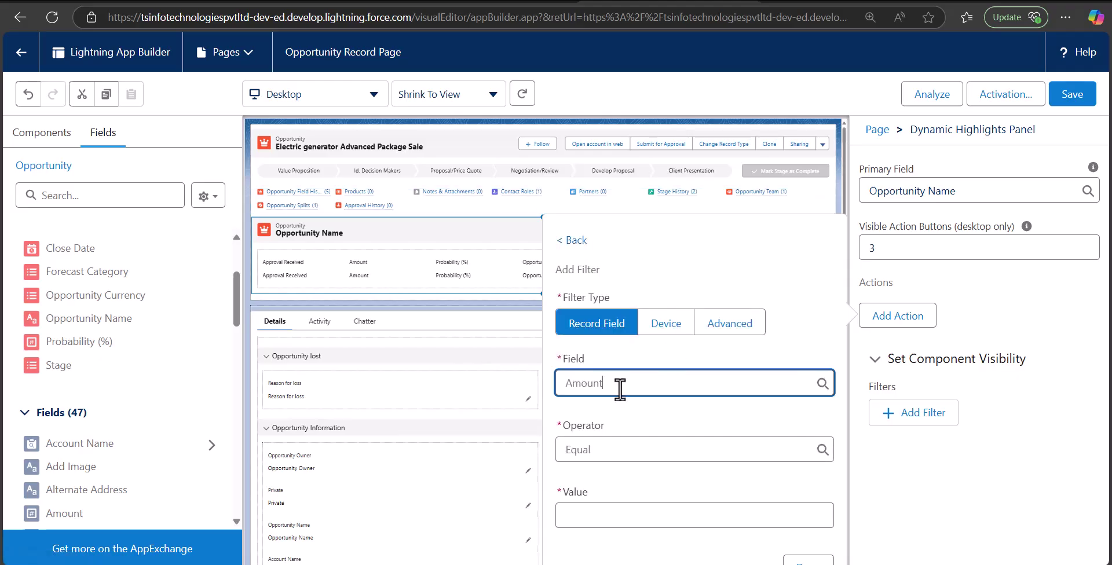
click(662, 449)
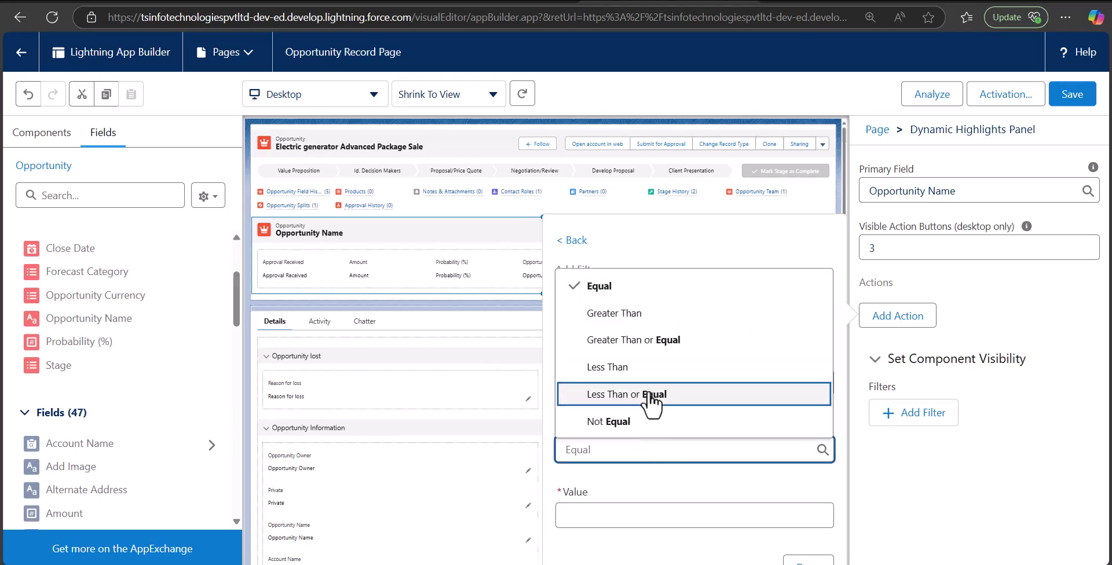
click(625, 314)
click(647, 515)
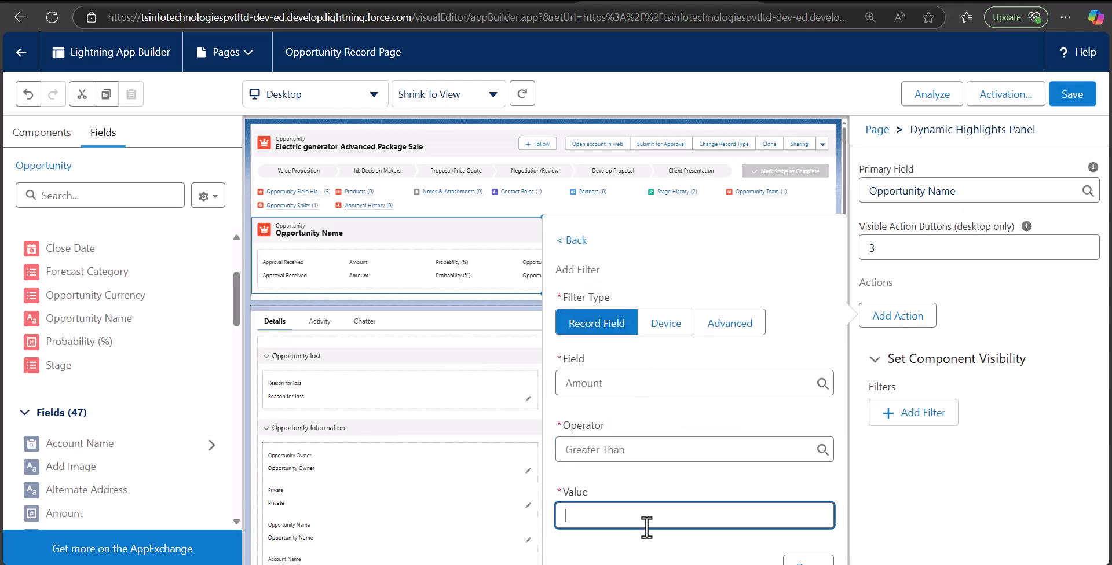
text(1000)
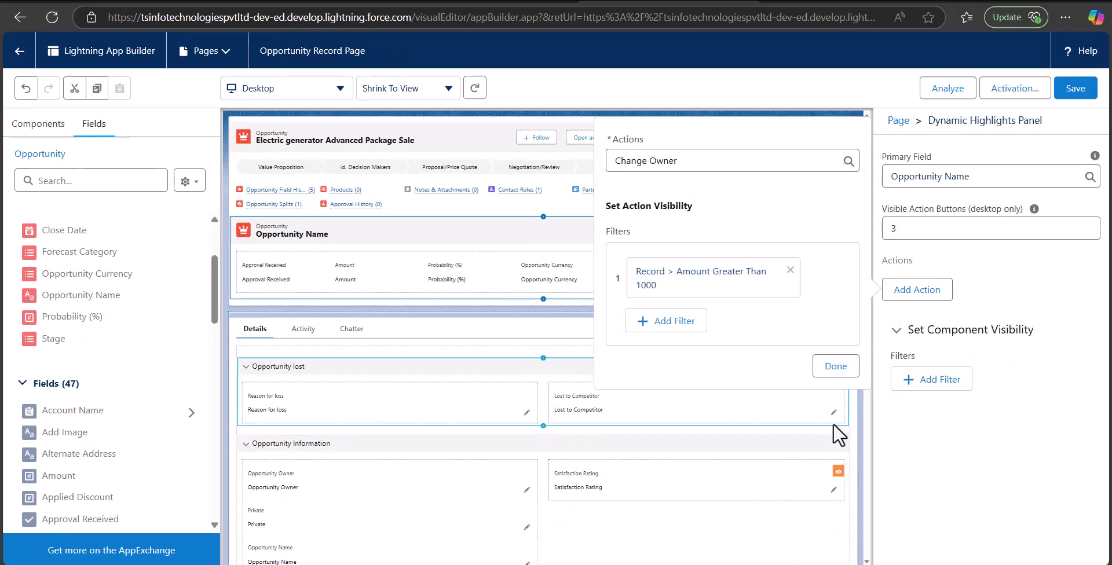
click(826, 369)
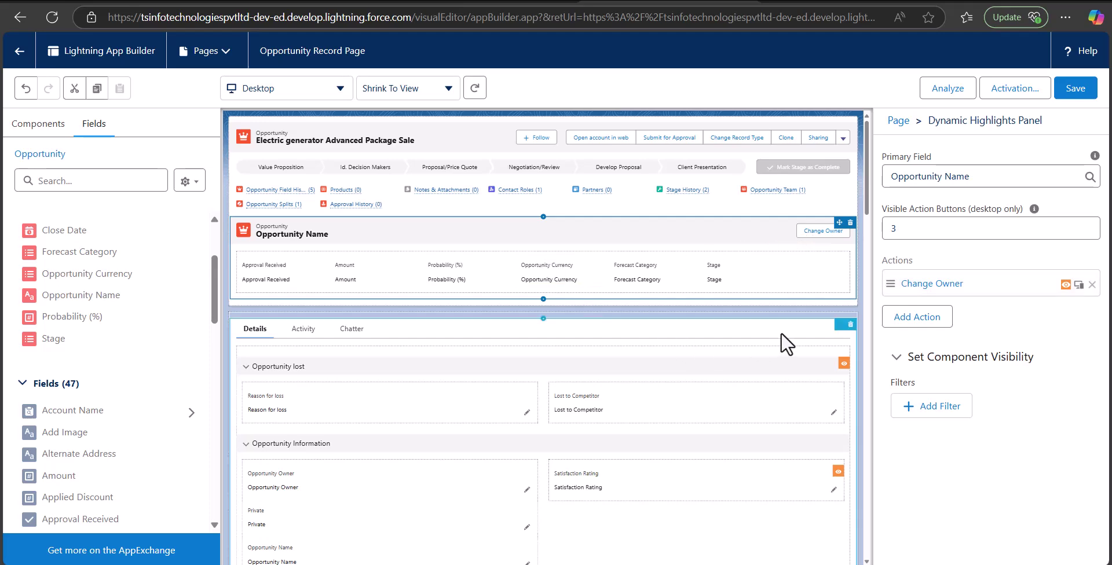
Save the record page and check the highlights panel and details on the opportunity record
key(ctrl+s)
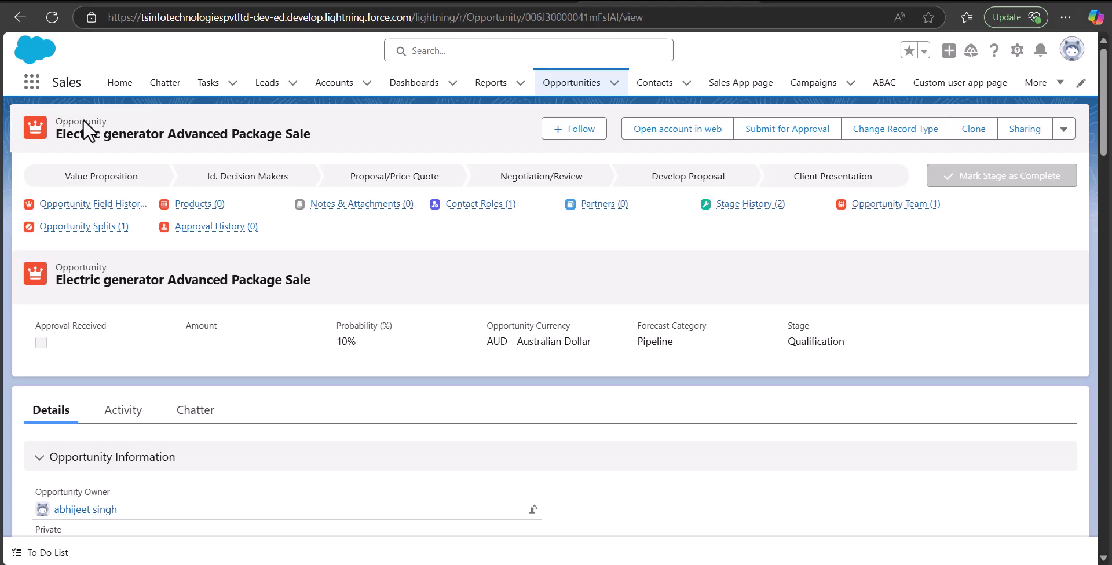
scroll(387, 360, down, 5)
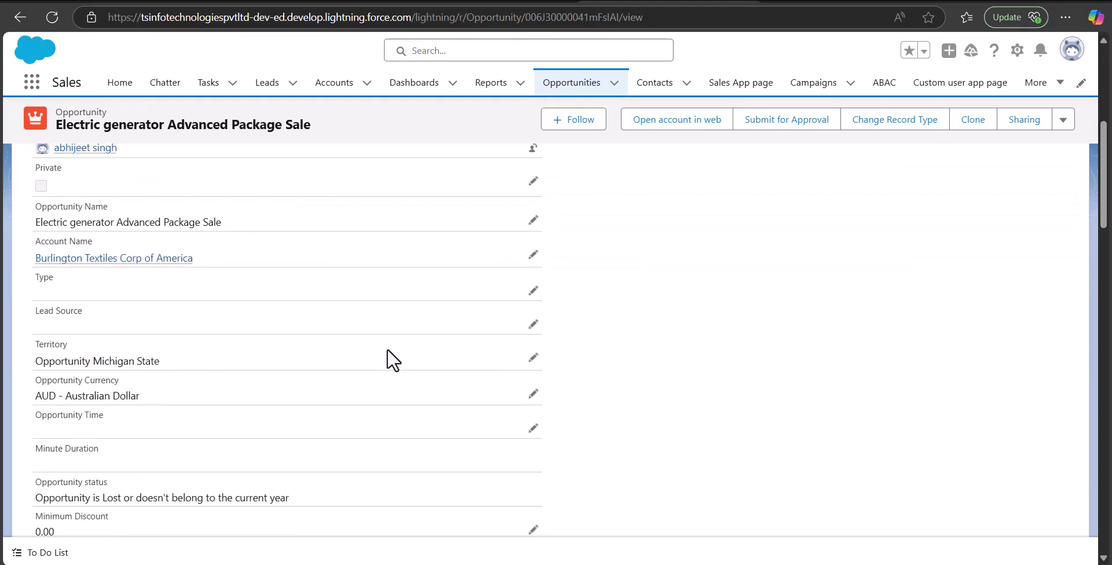
scroll(387, 360, up, 5)
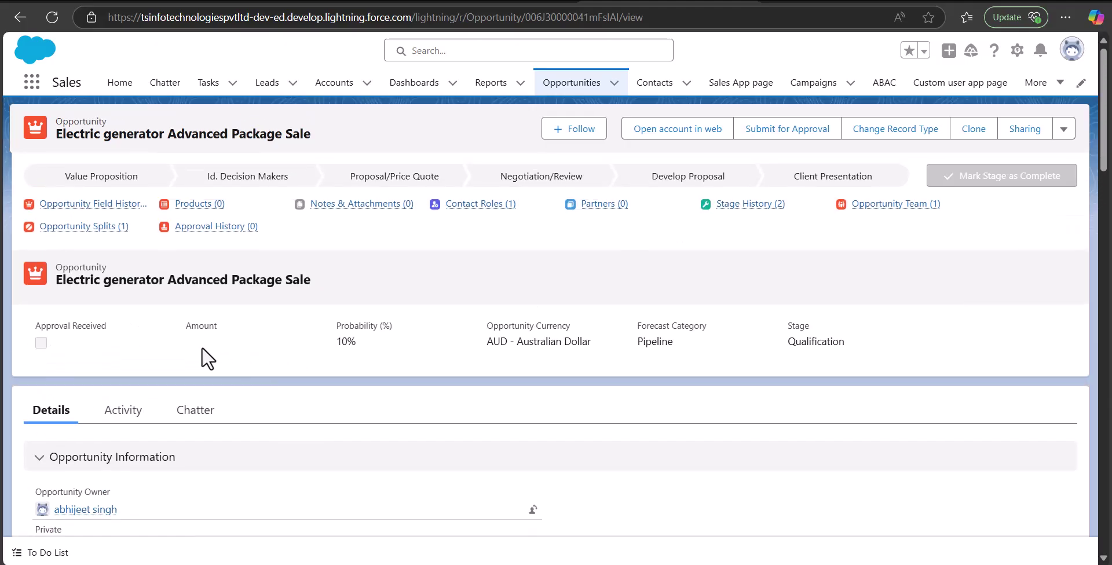
key(ctrl+plus)
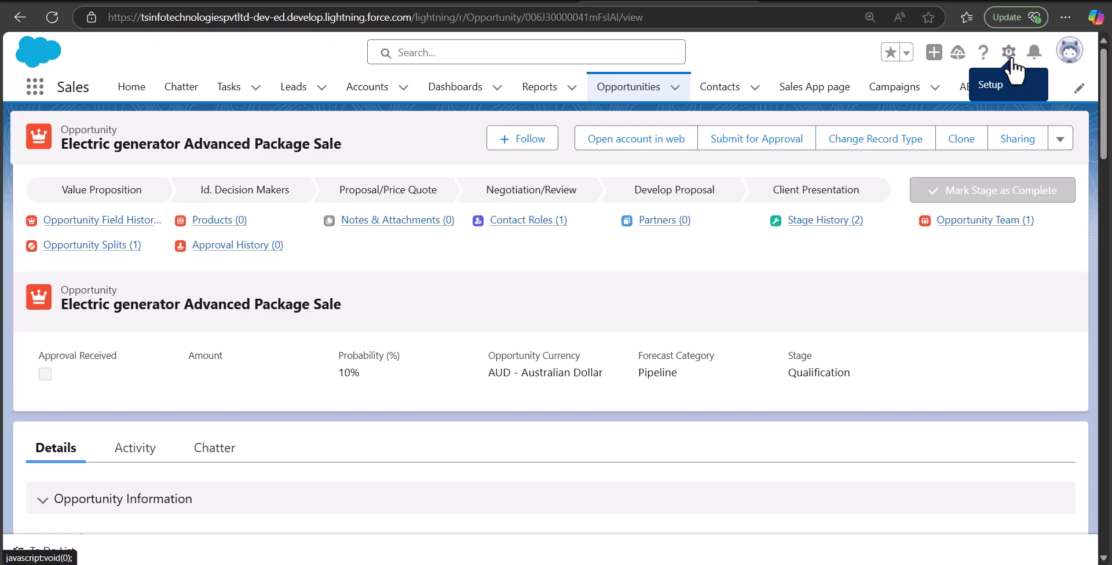
Open the Salesforce Mobile App page in Setup and check the Dynamic Forms and Dynamic Highlights Panel on Mobile feature
click(1011, 59)
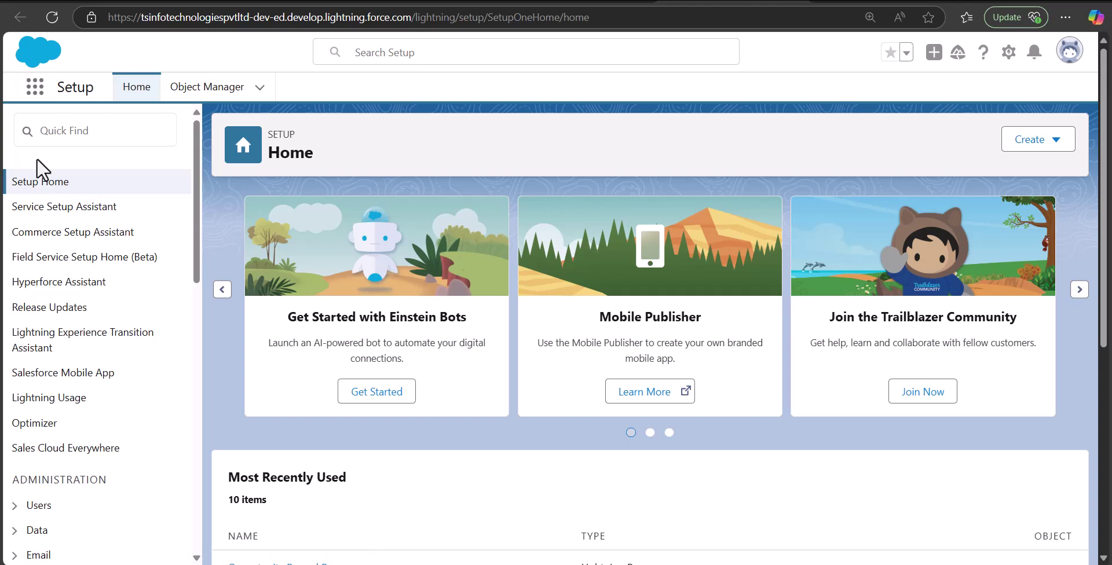
click(80, 132)
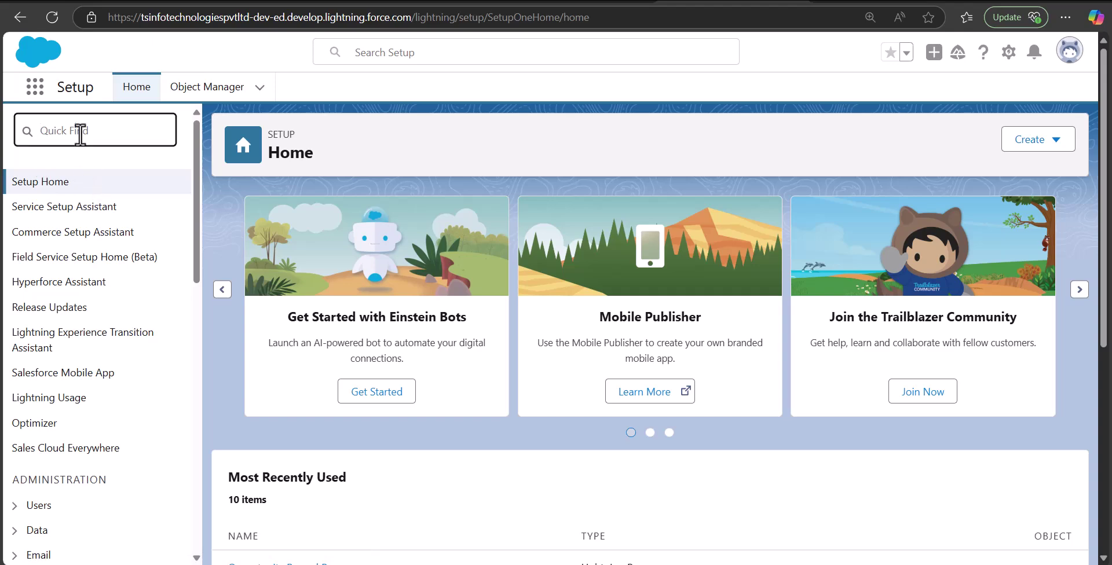
text(salesforce)
click(84, 184)
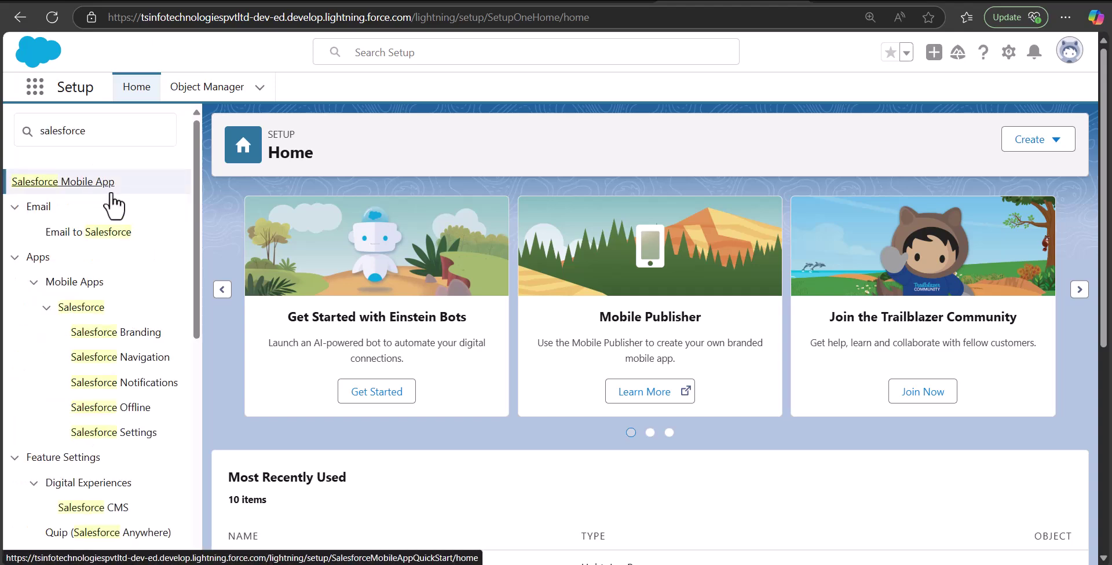
scroll(402, 443, up, 3)
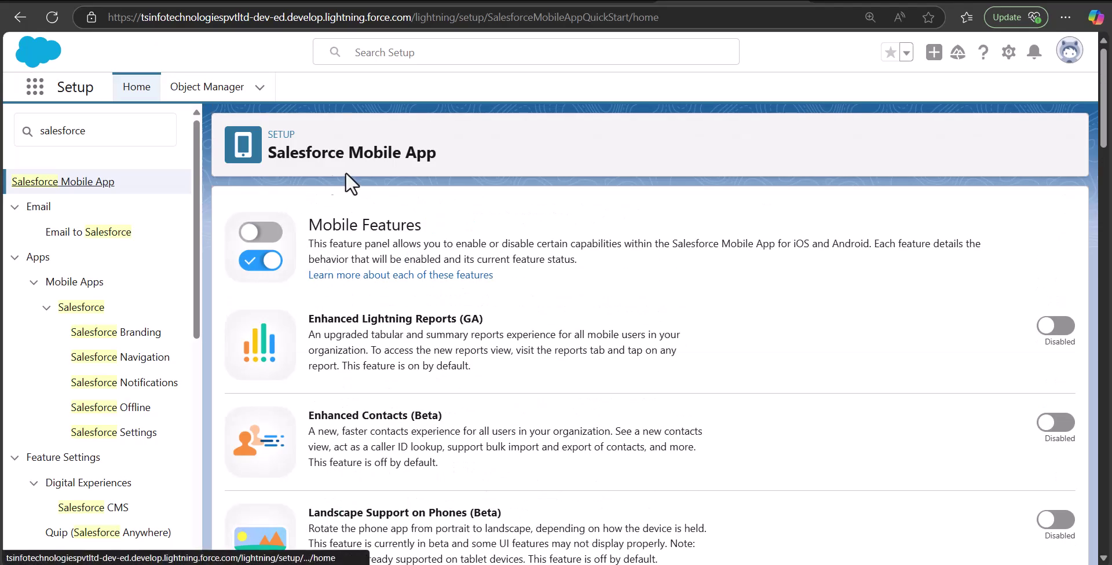
scroll(457, 260, down, 5)
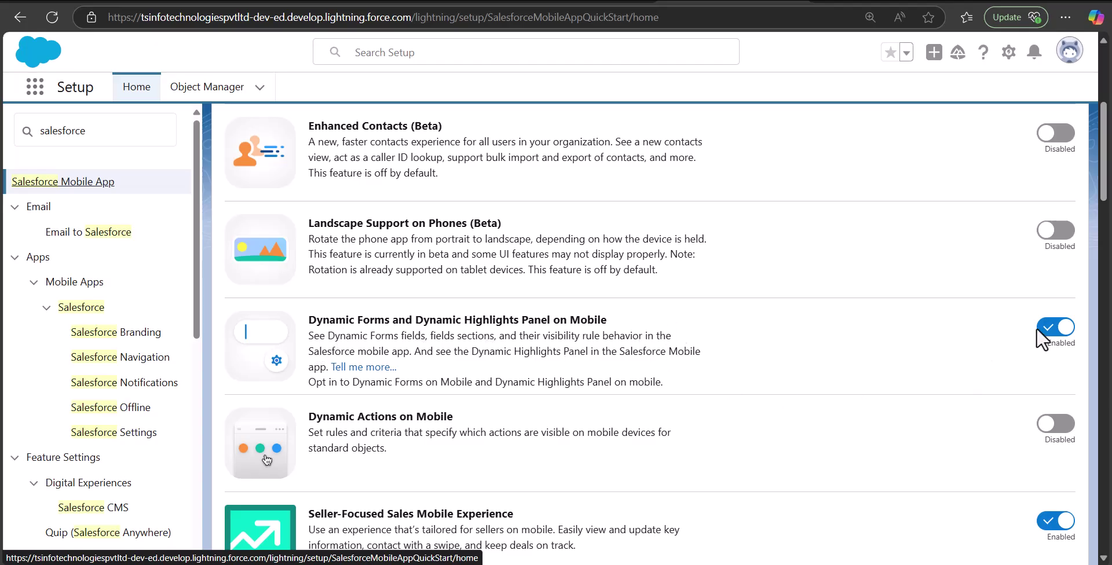
scroll(984, 356, up, 4)
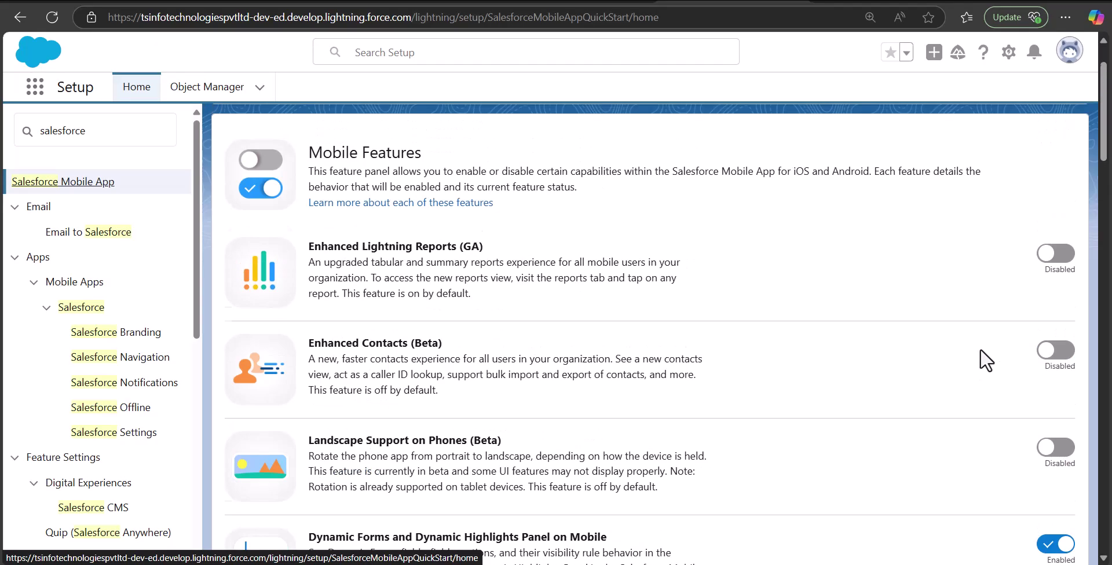